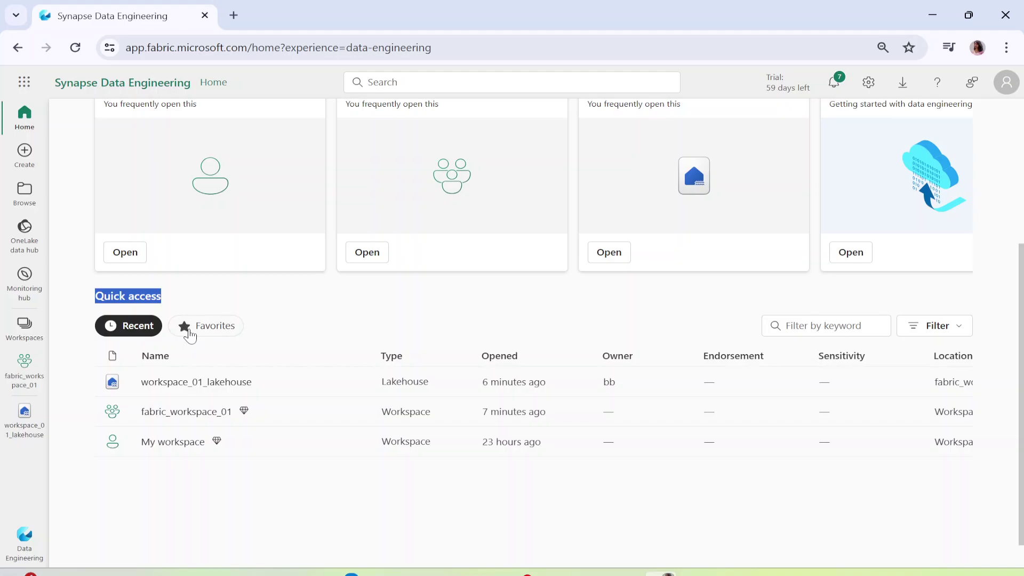
Step: Open the fabric_workspace_01 workspace from the list of workspaces
scroll(193, 362, "up", 4)
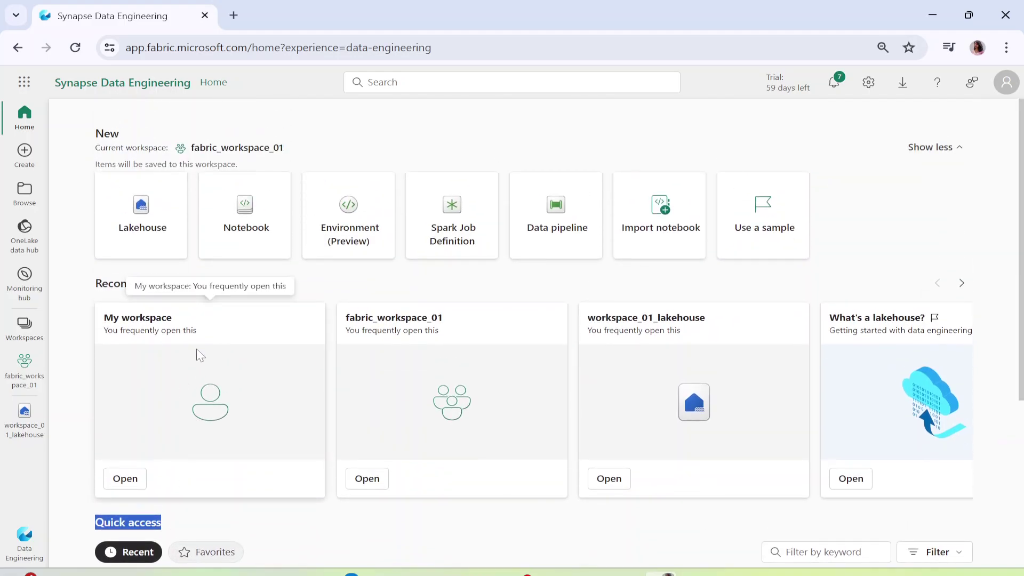
left_click(24, 326)
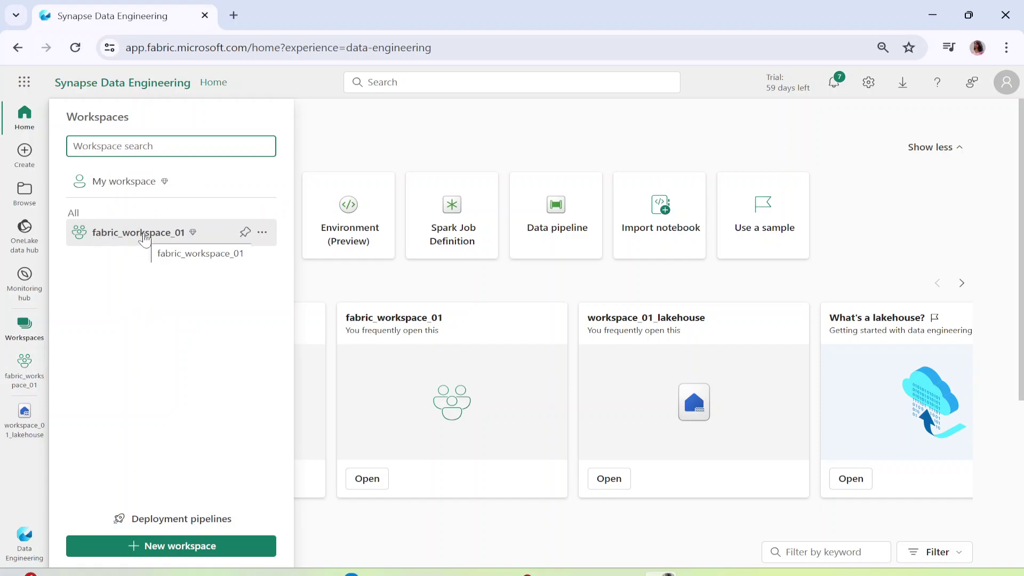
left_click(115, 238)
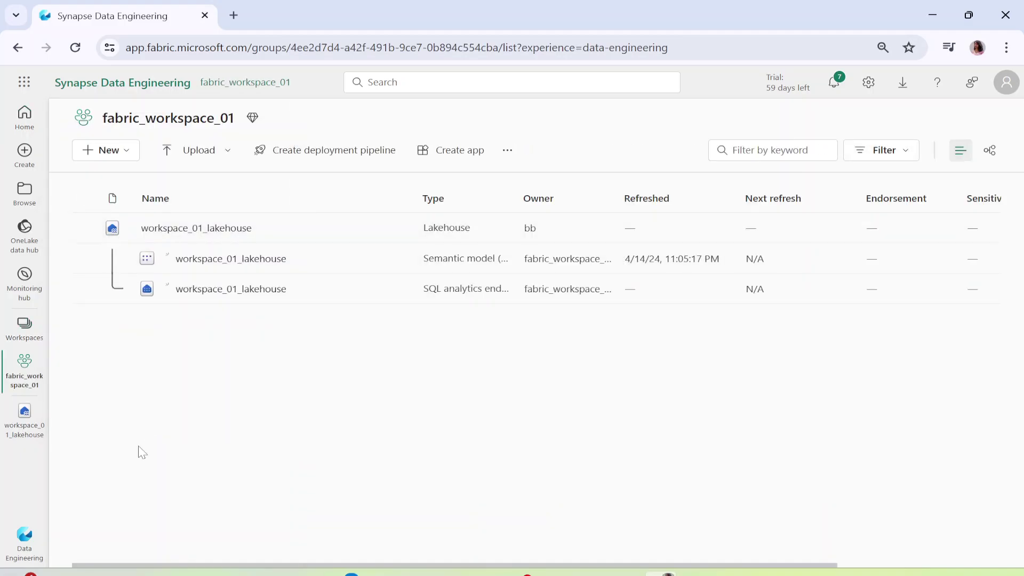
Step: Examine workspace_01_lakehouse in the workspace's item list, along with the types of its semantic model and SQL analytics endpoint
left_click_drag(142, 228, 252, 228)
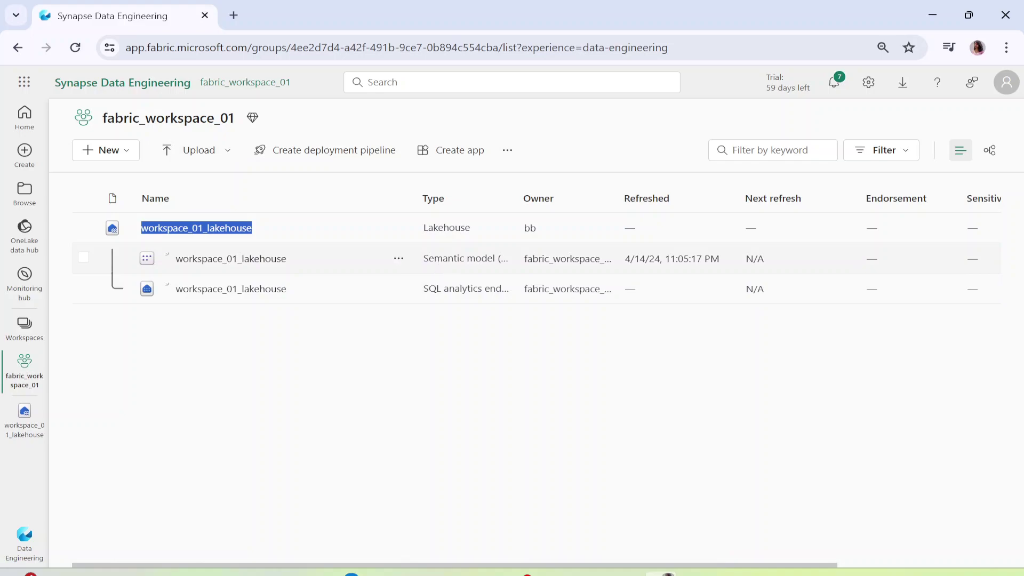
double_click(426, 260)
left_click_drag(466, 259, 501, 259)
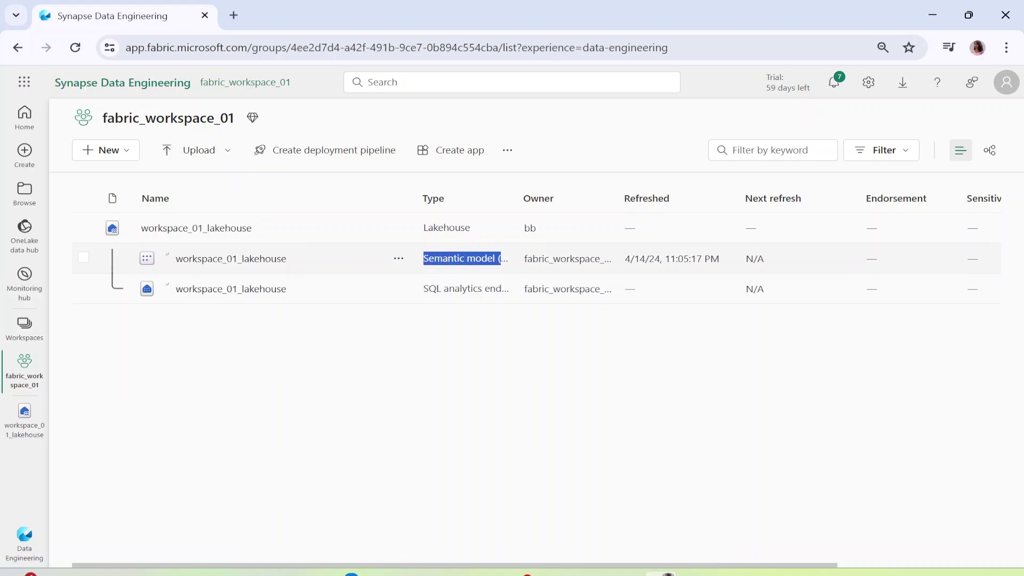
left_click_drag(424, 289, 517, 295)
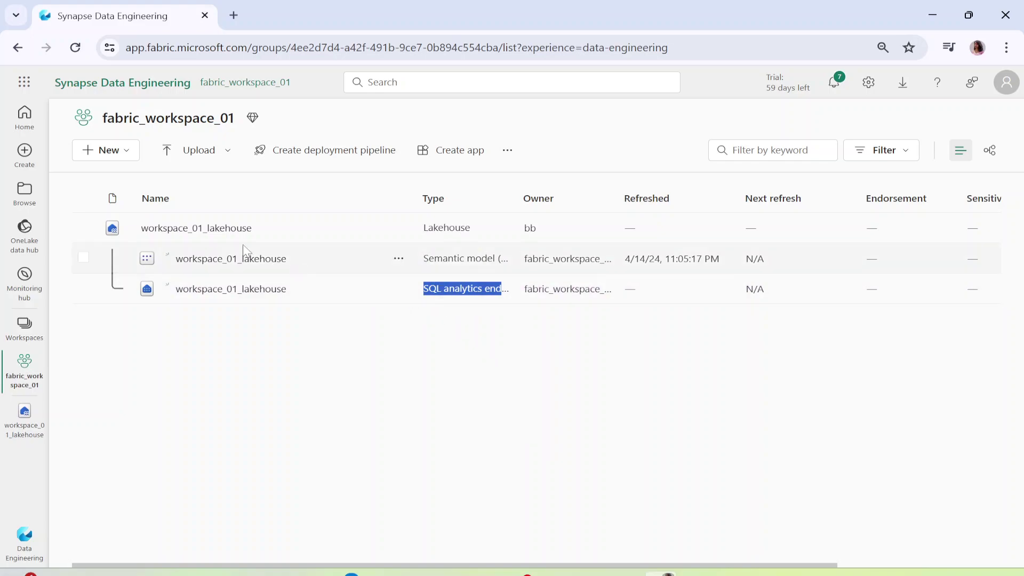
left_click_drag(139, 230, 252, 238)
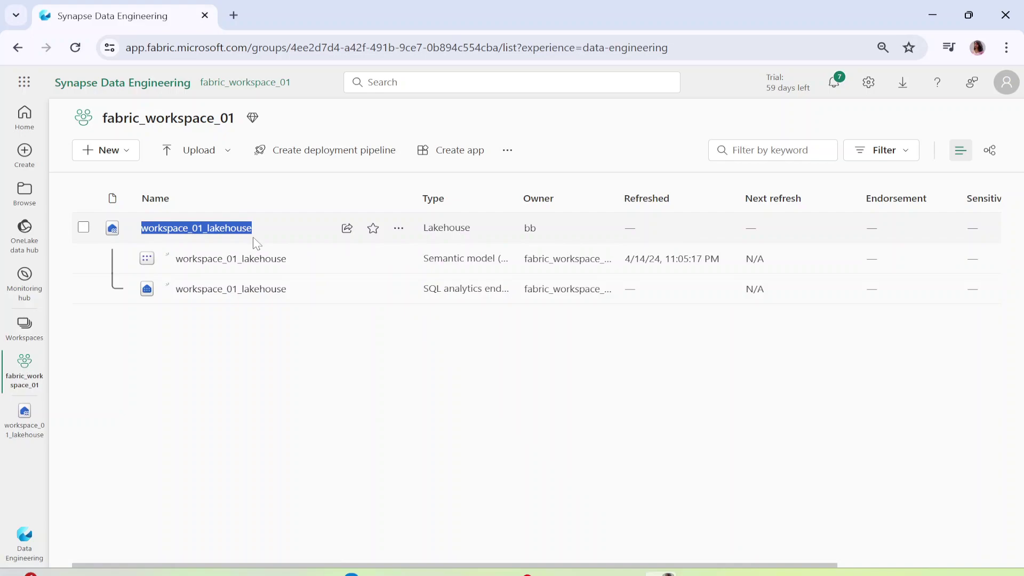
left_click_drag(429, 259, 501, 259)
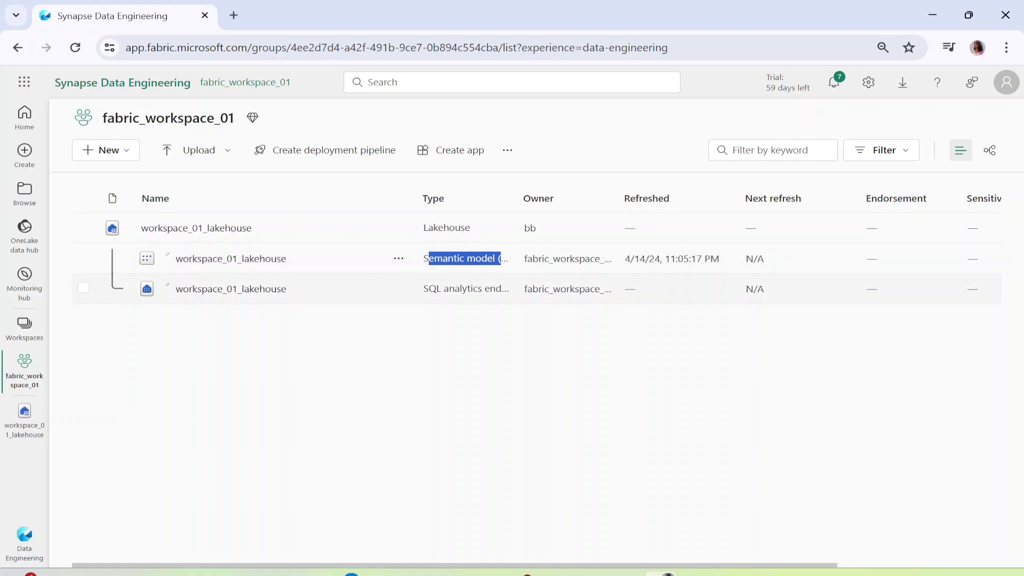
left_click_drag(422, 291, 501, 289)
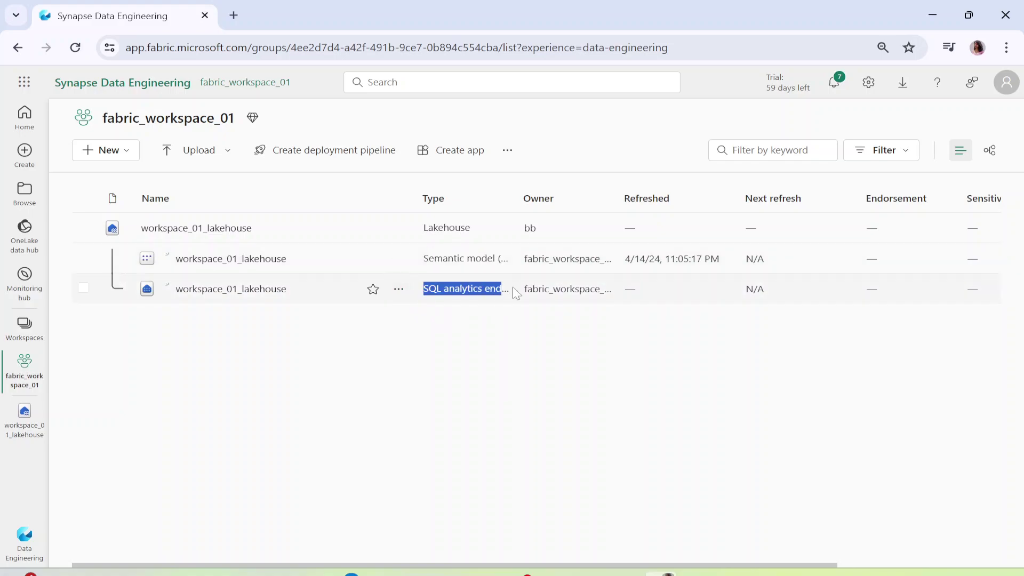
left_click(454, 394)
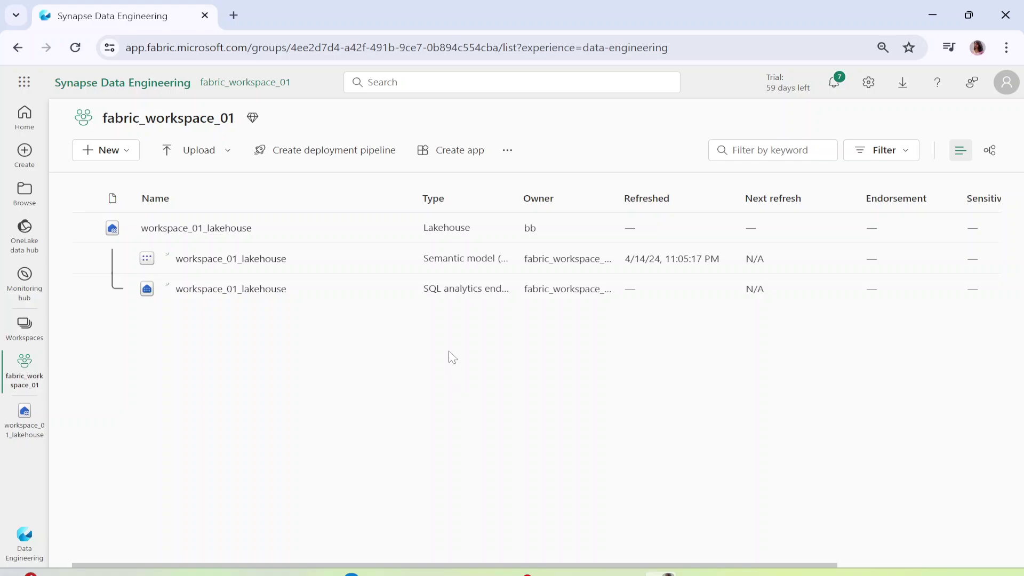
left_click_drag(423, 291, 548, 288)
left_click(487, 372)
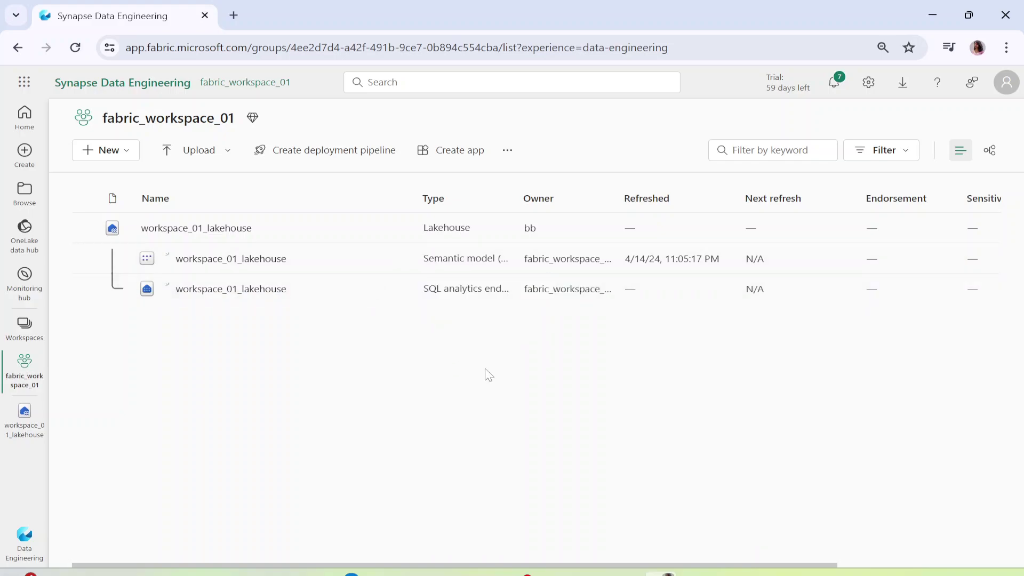
left_click(229, 228)
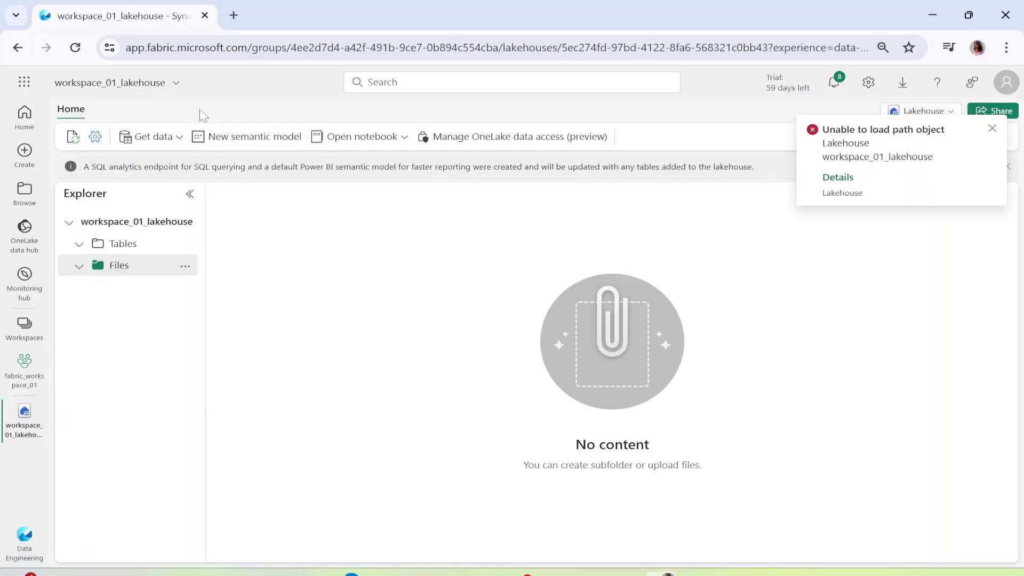
left_click(18, 47)
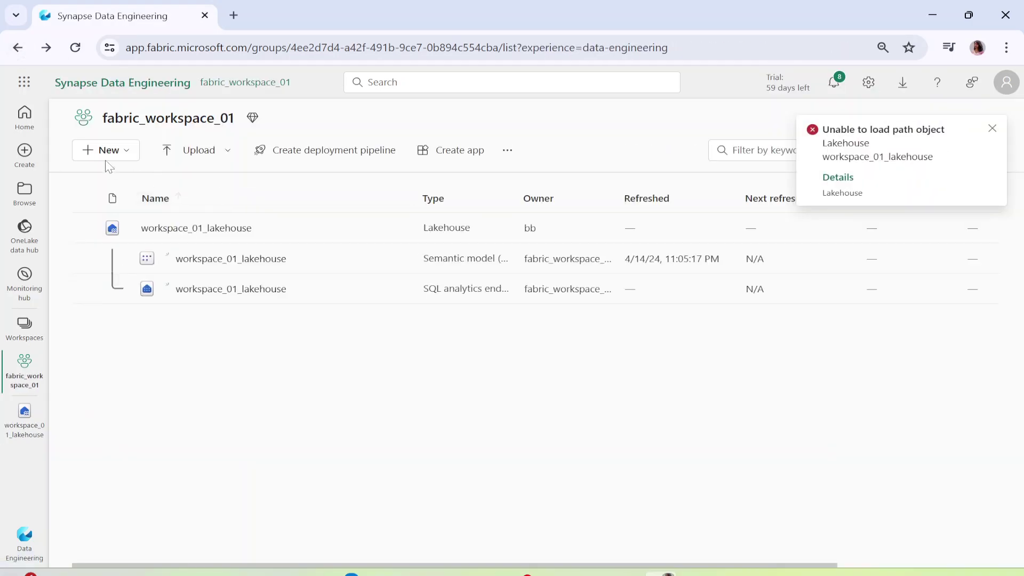
left_click_drag(130, 117, 228, 118)
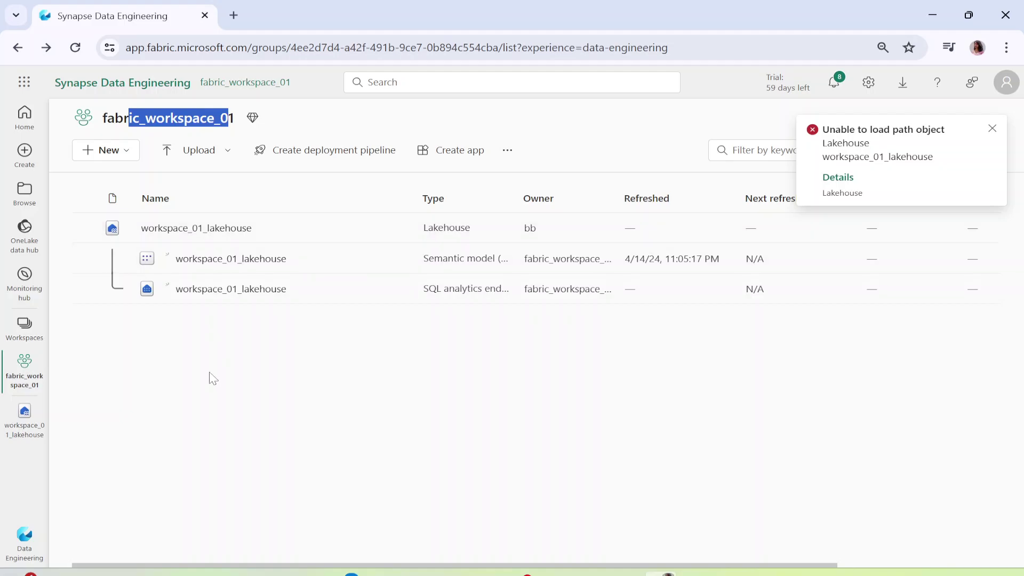
left_click(119, 153)
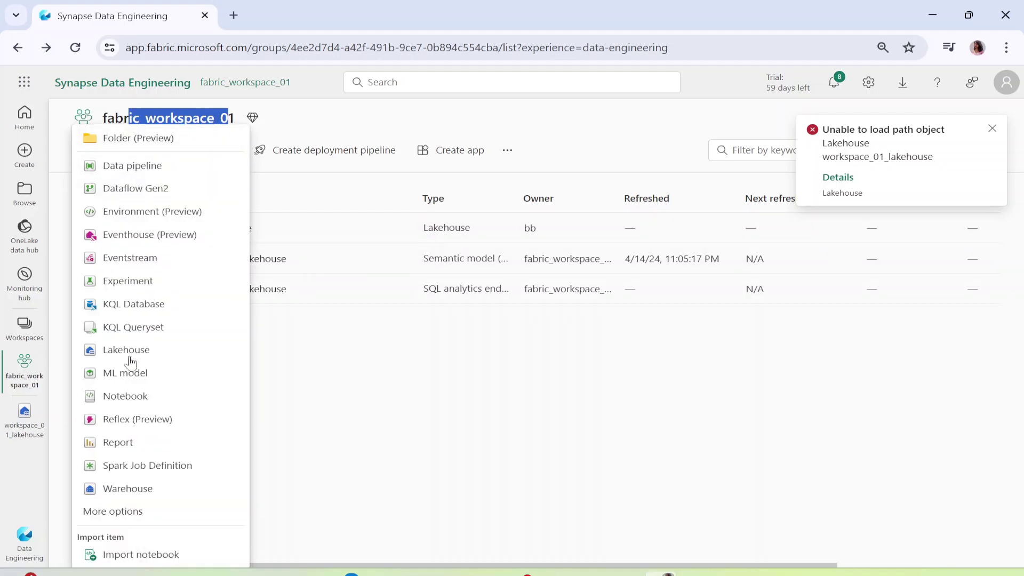
left_click(388, 378)
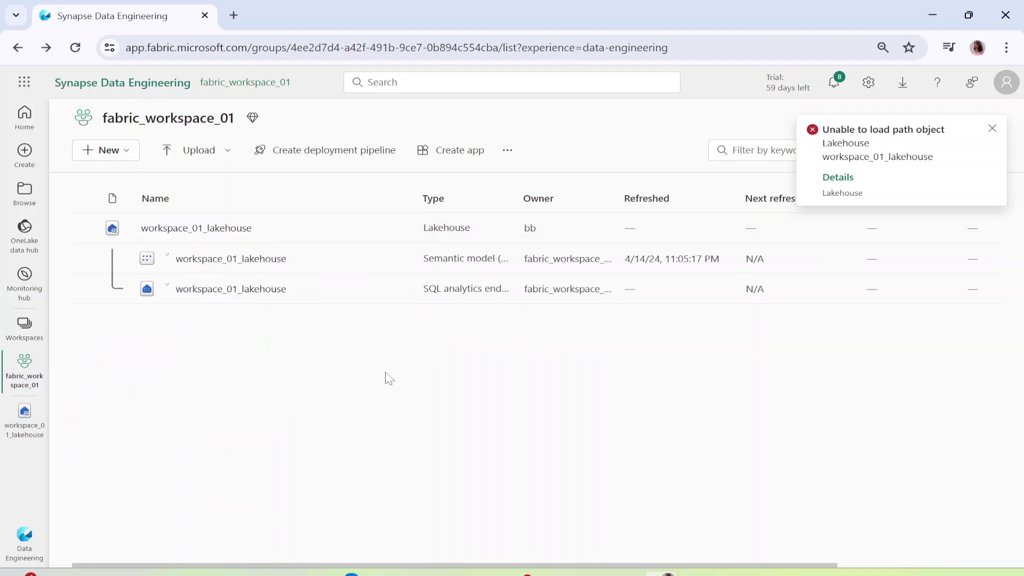
Step: Open workspace_01_lakehouse, dismiss the error notification and collapse the Files folder in the explorer
left_click(187, 228)
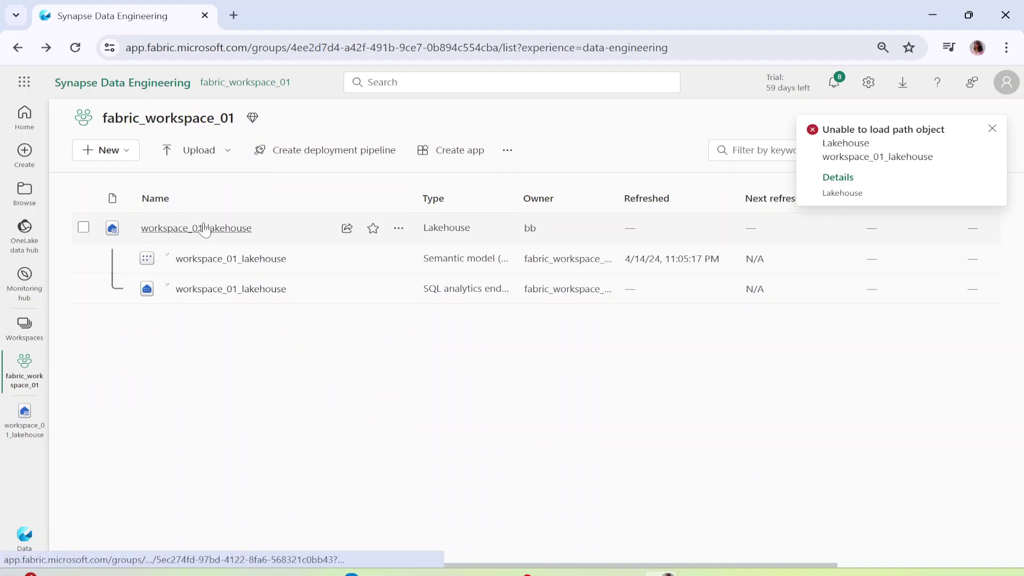
left_click(992, 129)
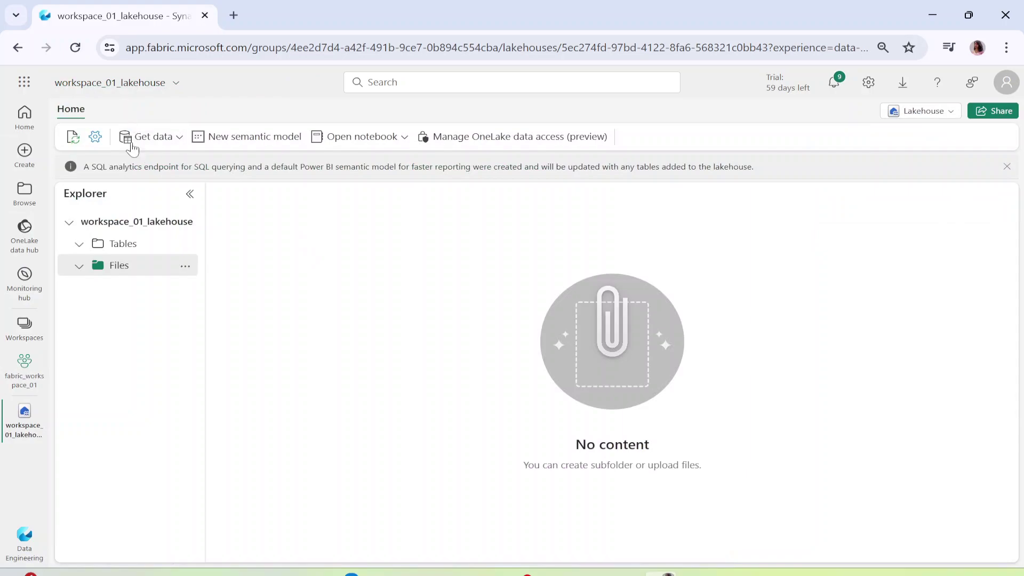
left_click(79, 265)
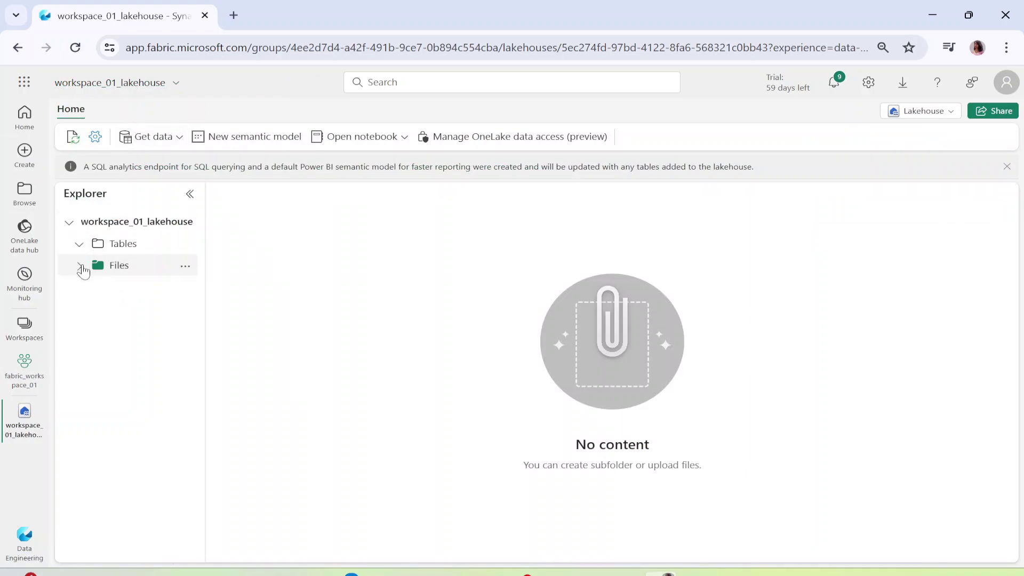
Step: Upload the Customers CSV file from the Downloads folder to the lakehouse's Files section and close the upload pane
left_click(176, 137)
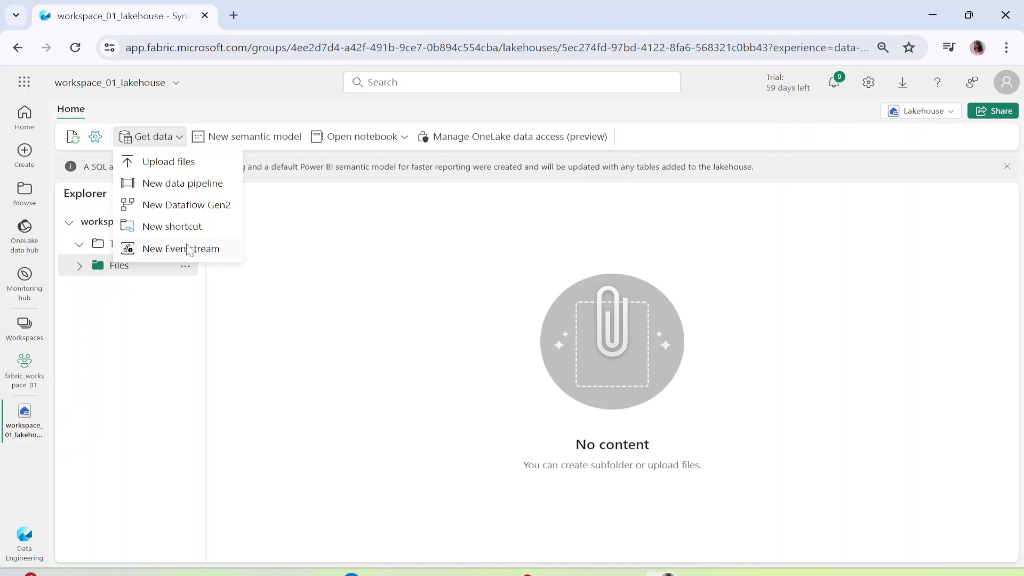
left_click(168, 162)
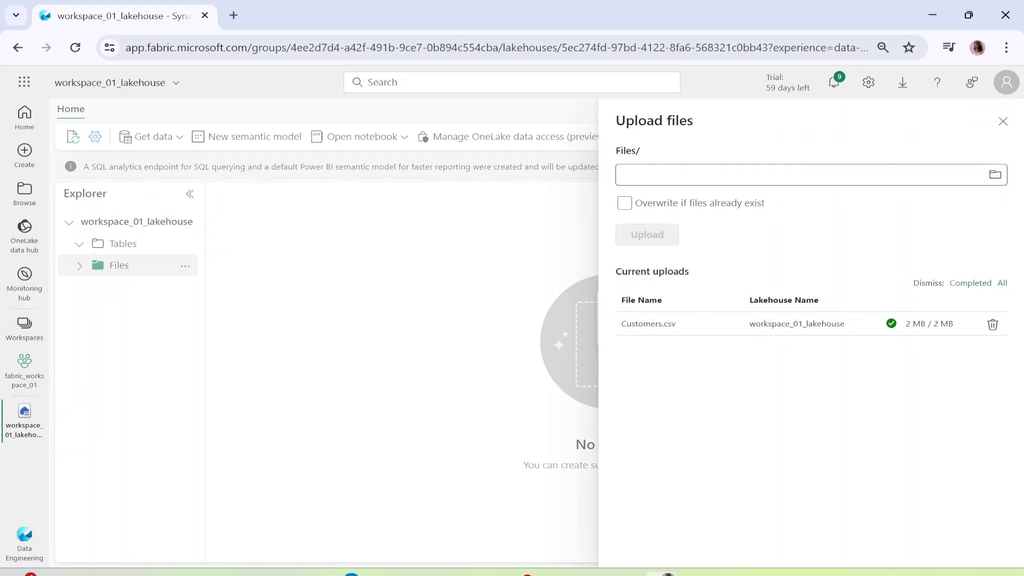
left_click(995, 174)
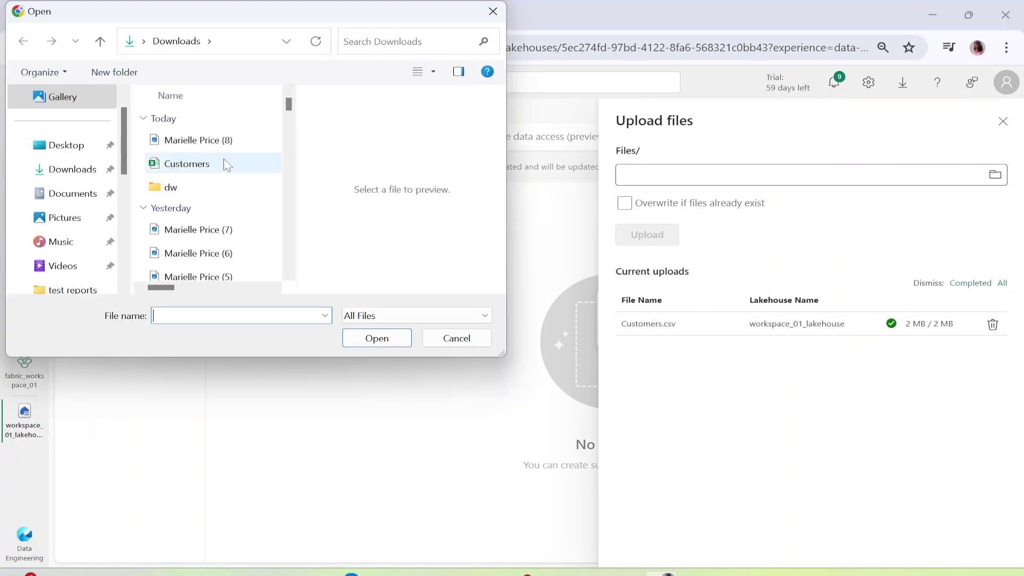
left_click(226, 165)
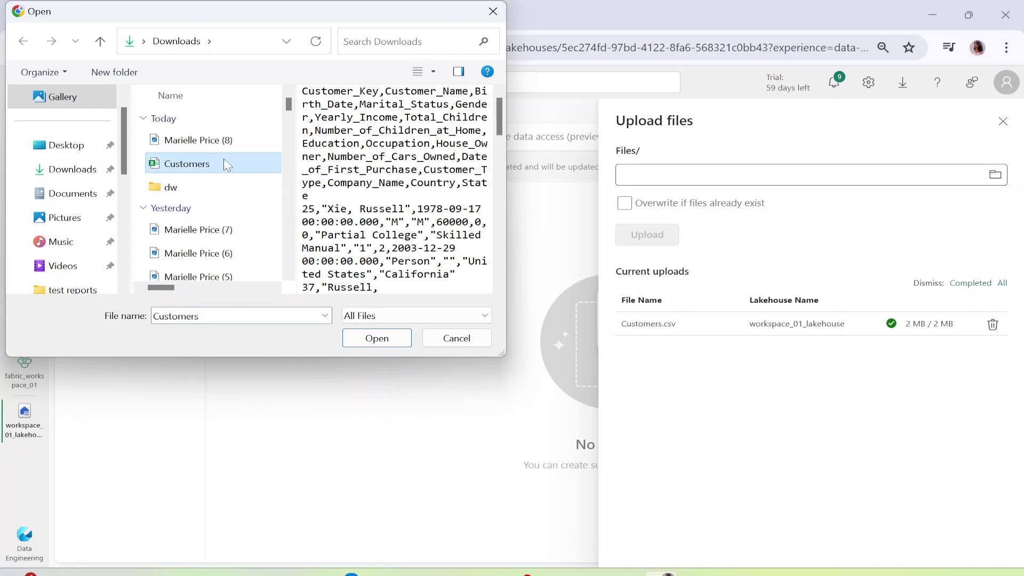
left_click(377, 338)
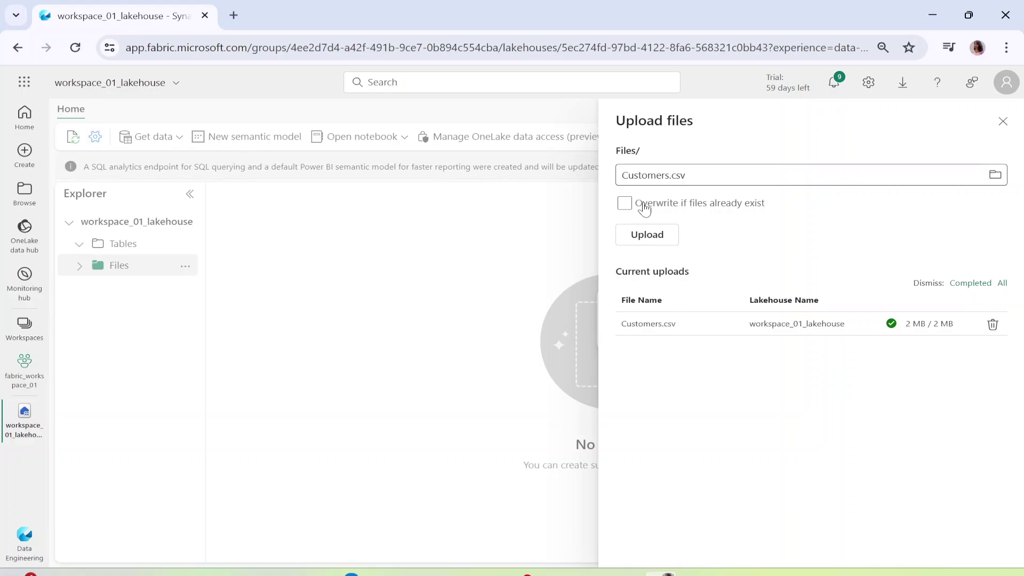
left_click(661, 243)
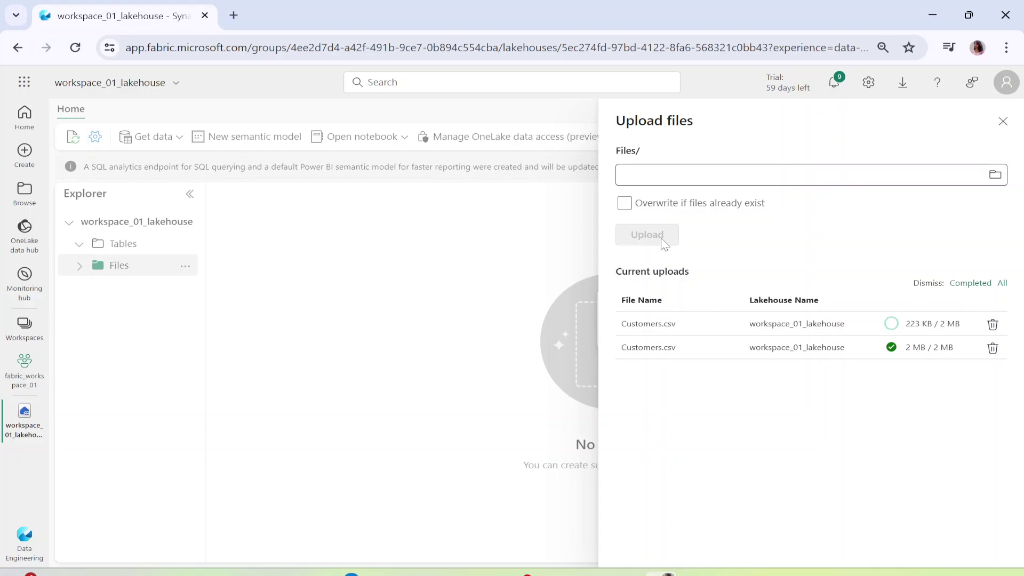
left_click_drag(656, 347, 992, 347)
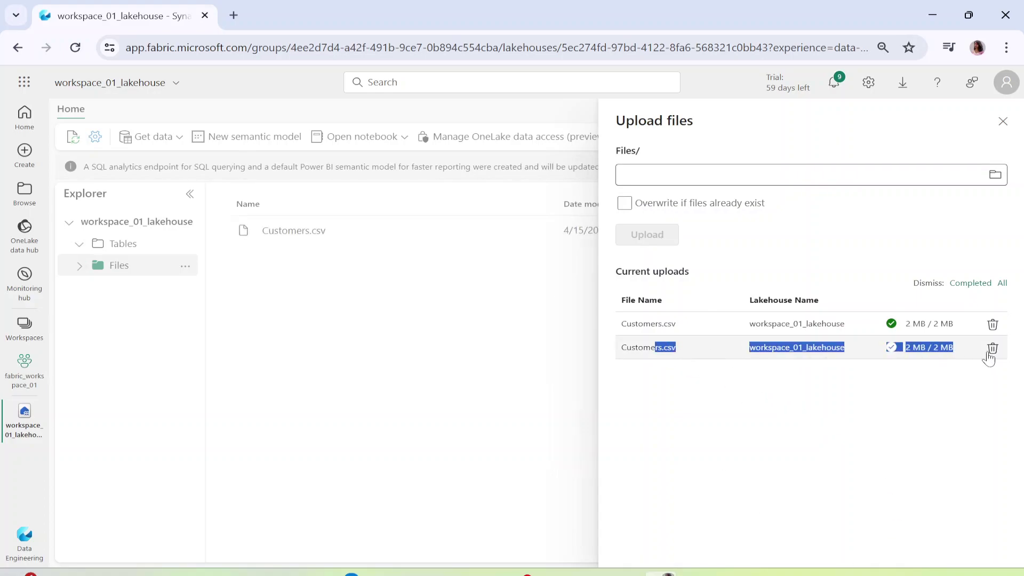
left_click(777, 418)
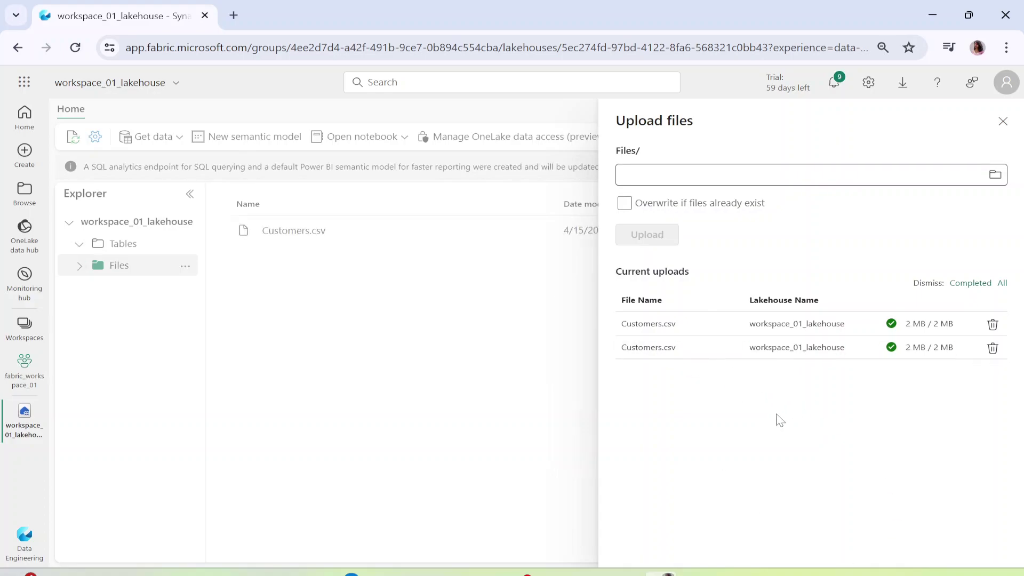
left_click(1001, 126)
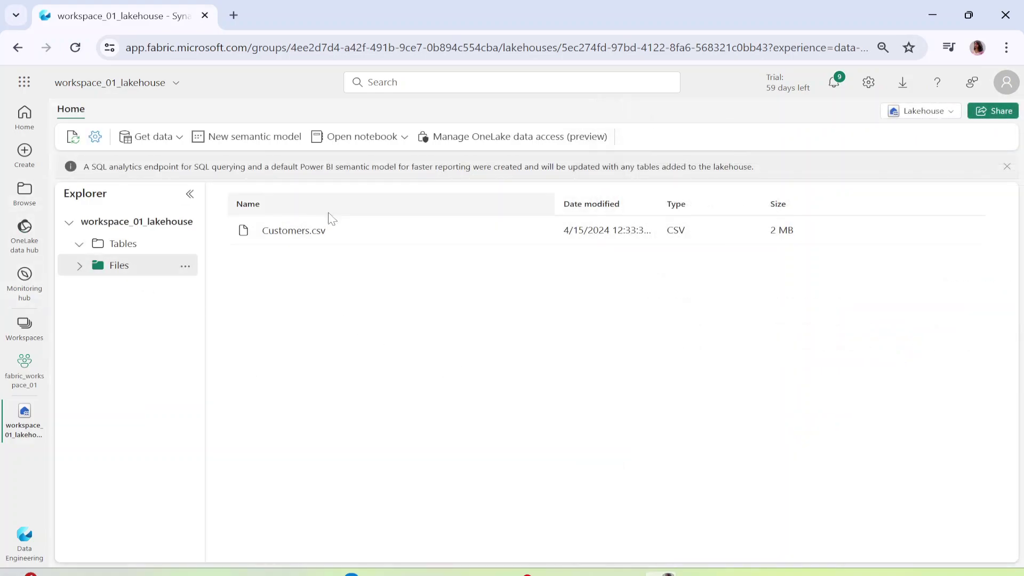
Step: Preview the contents of Customers.csv in Files and review its properties, including the name and URL
left_click(300, 239)
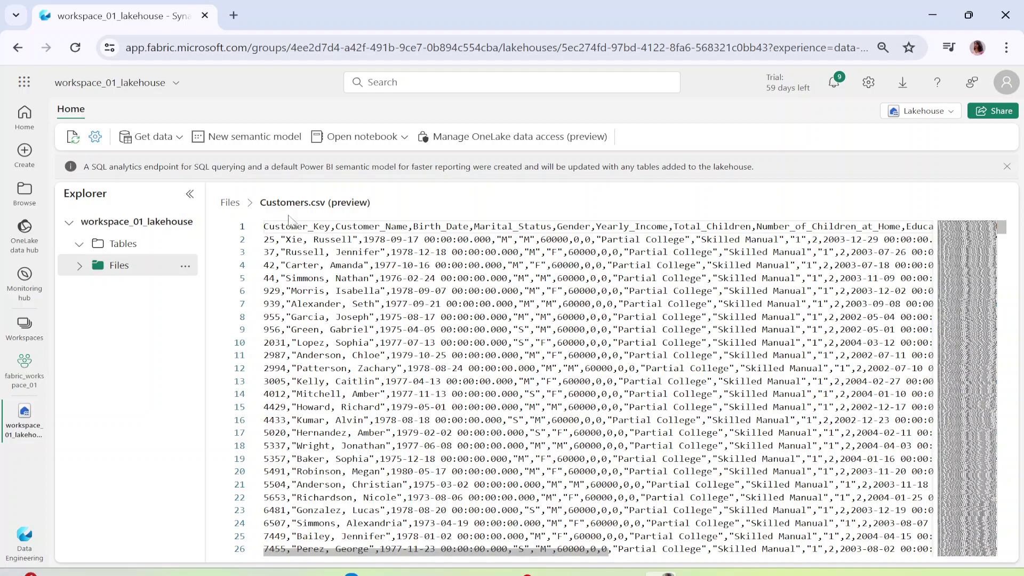
left_click(233, 202)
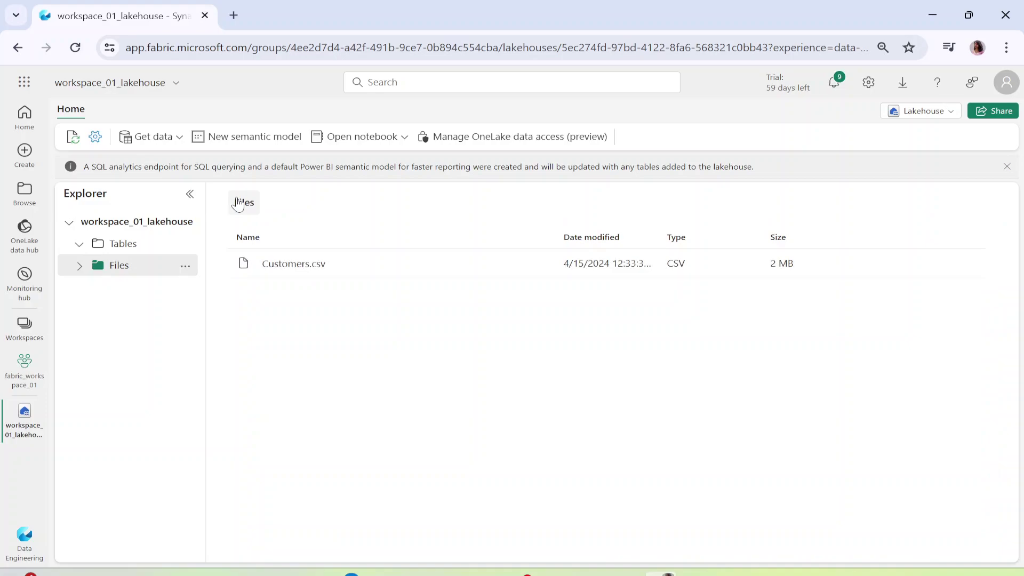
left_click(540, 267)
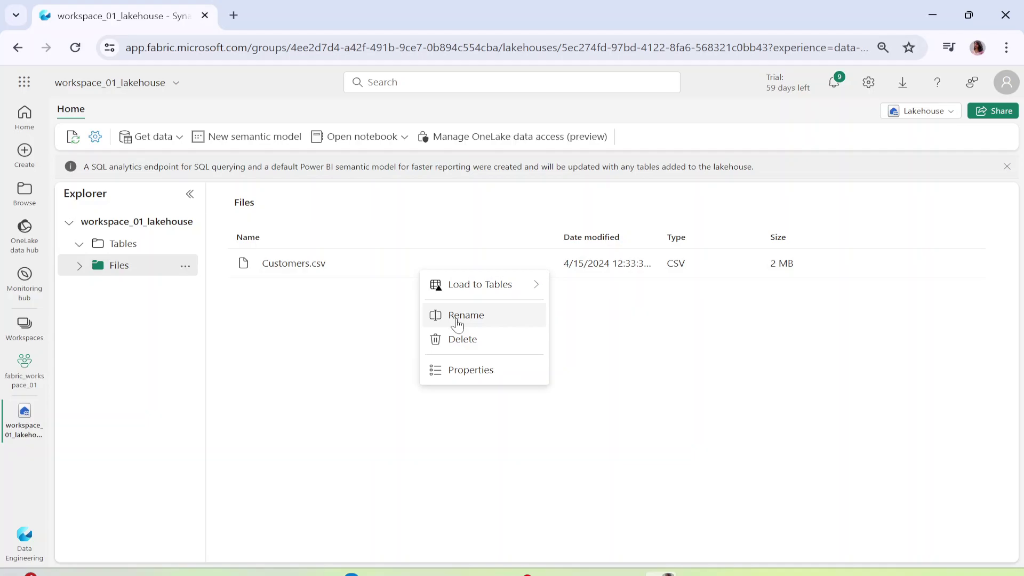
left_click(471, 369)
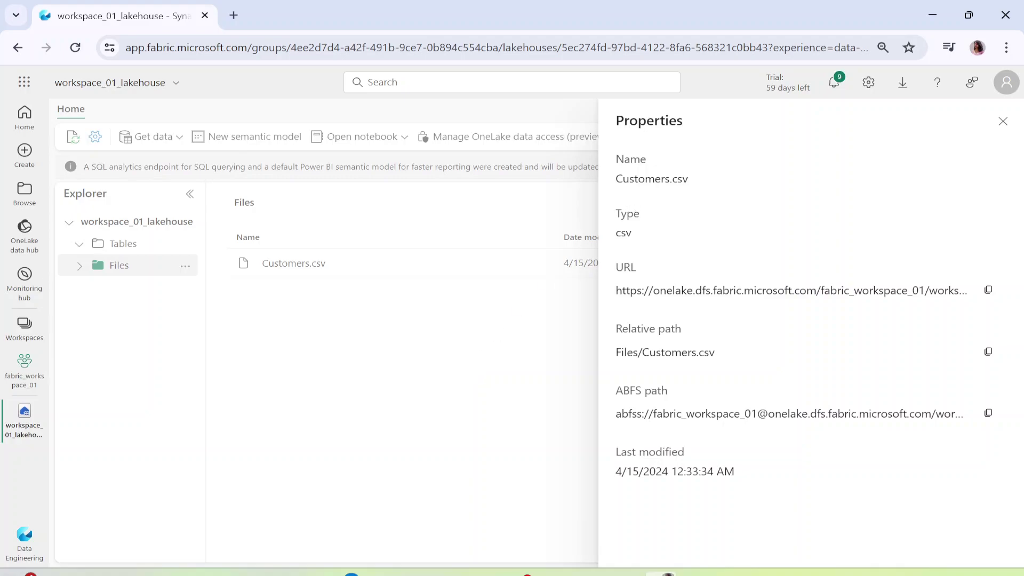
left_click_drag(616, 178, 706, 185)
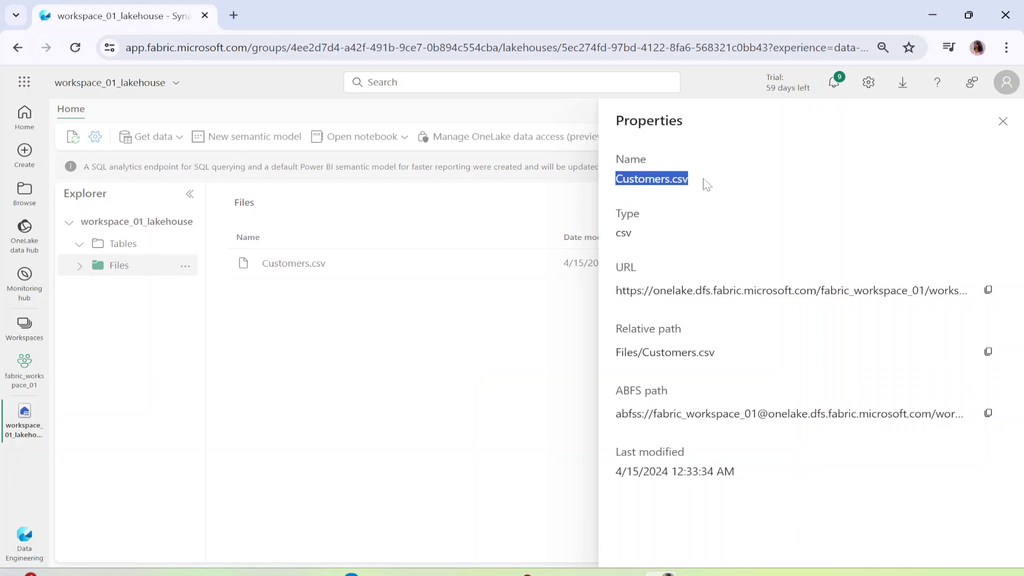
left_click_drag(622, 290, 986, 292)
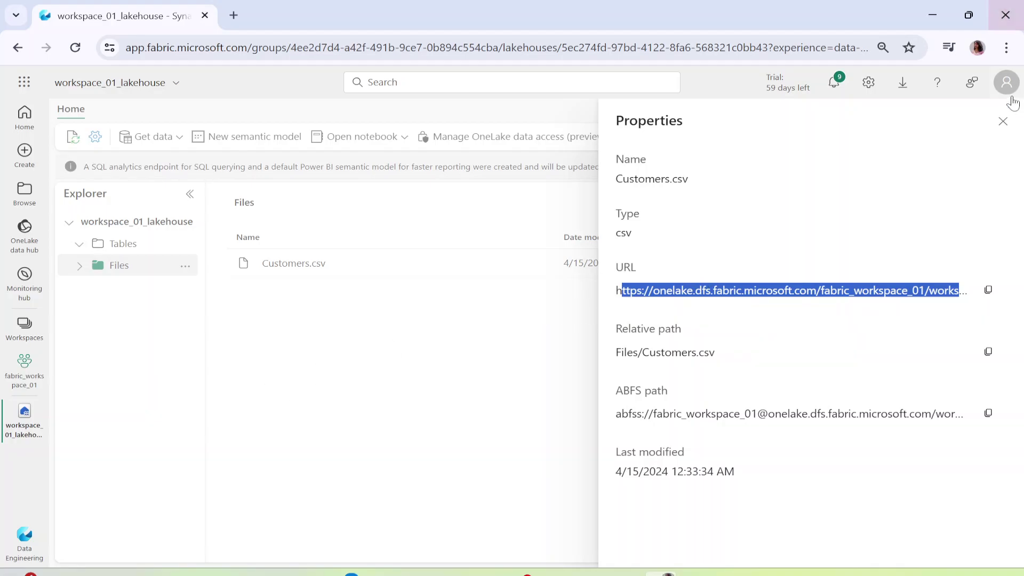
left_click(1003, 122)
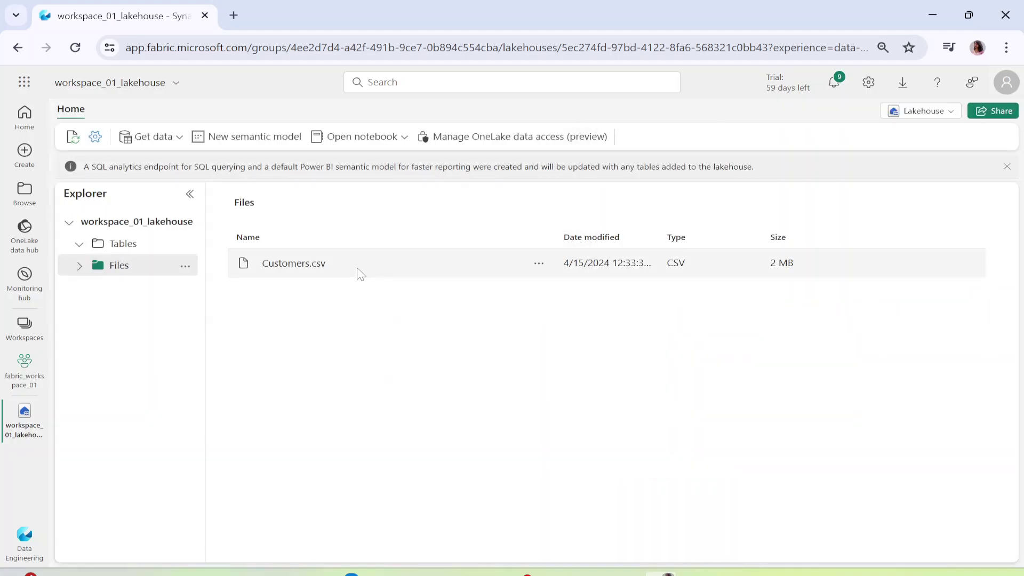
Step: Load Customers.csv from Files into a new table named customers, using the header for column names and a comma separator
left_click_drag(333, 269, 271, 272)
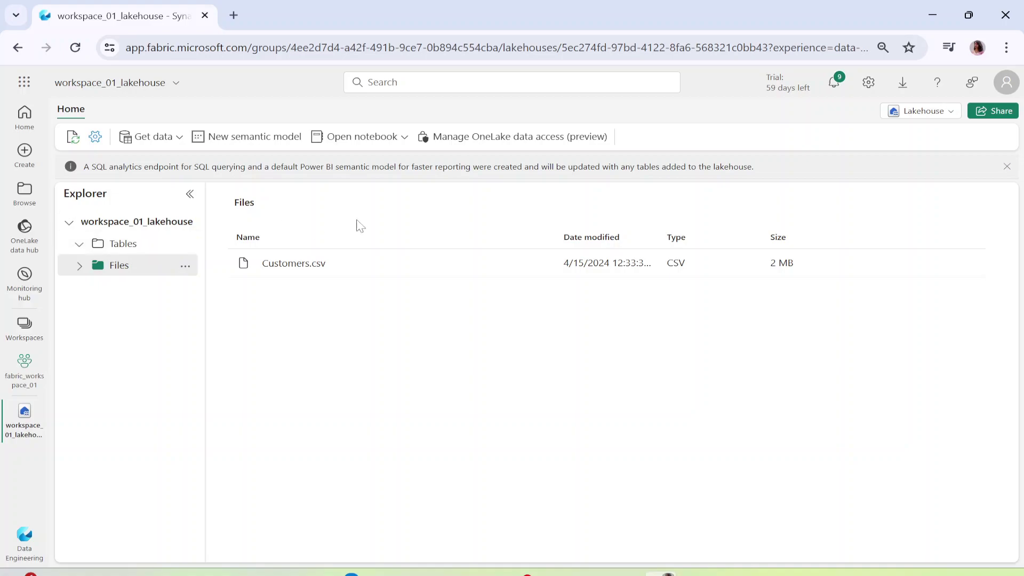
left_click(539, 264)
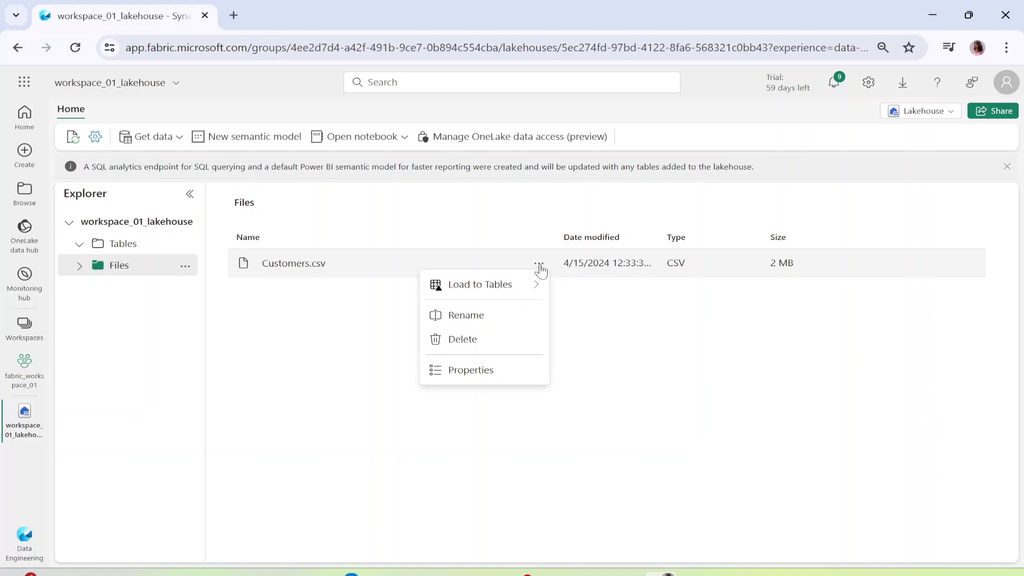
mouse_move(471, 280)
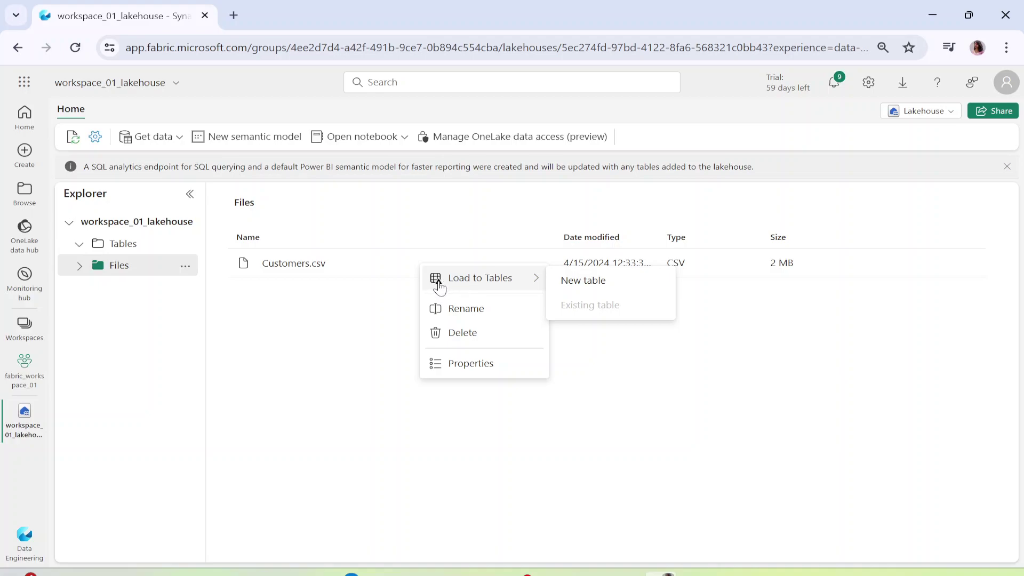
left_click(590, 286)
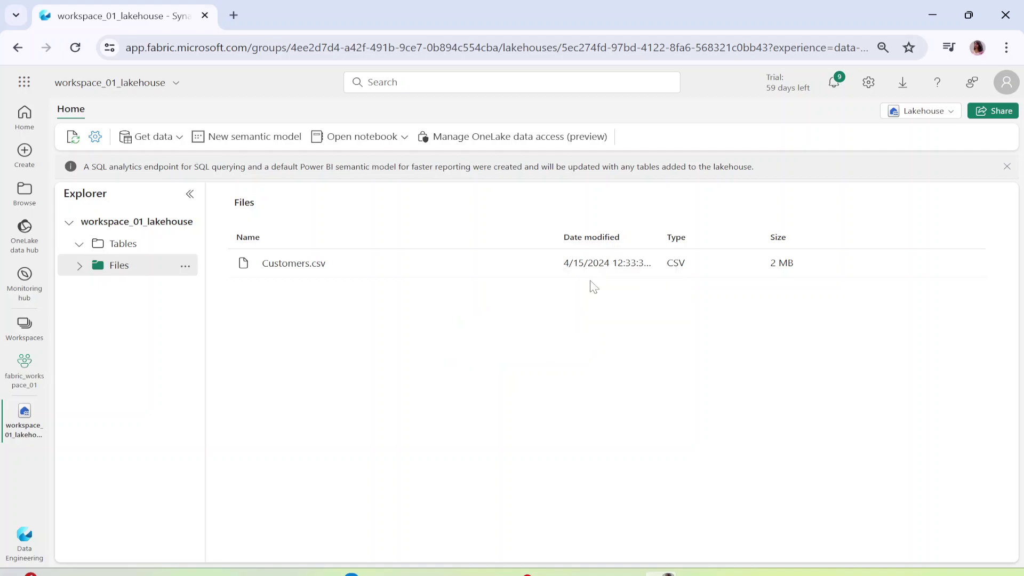
left_click(538, 263)
mouse_move(533, 288)
left_click(584, 280)
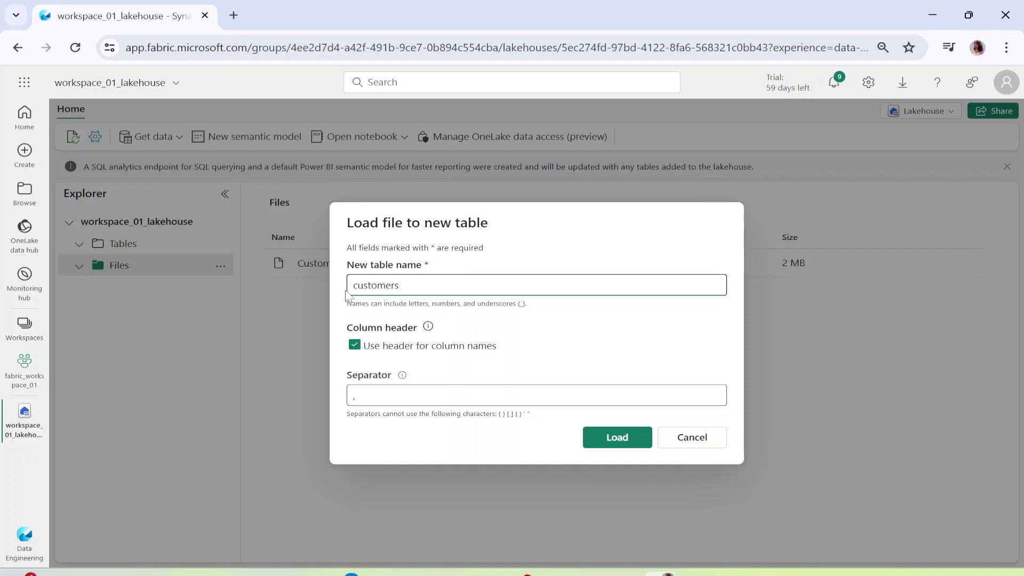
left_click_drag(356, 285, 400, 286)
left_click(573, 346)
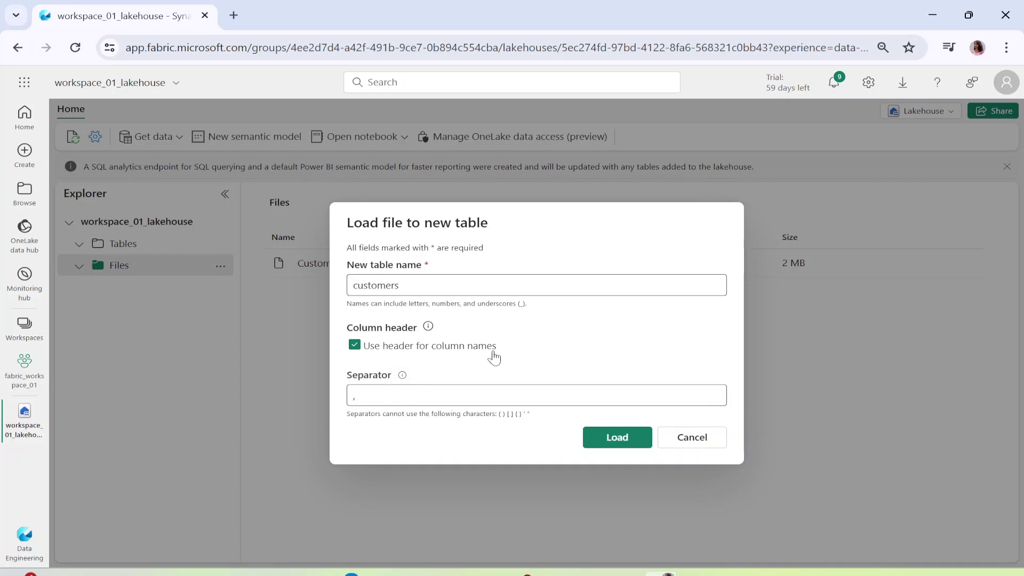
left_click_drag(350, 414, 558, 426)
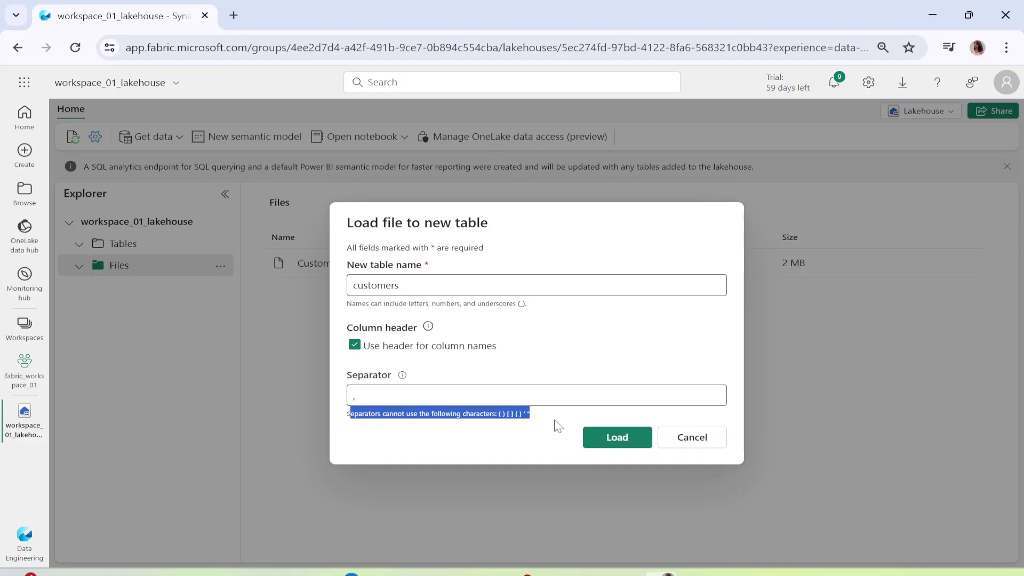
left_click(618, 441)
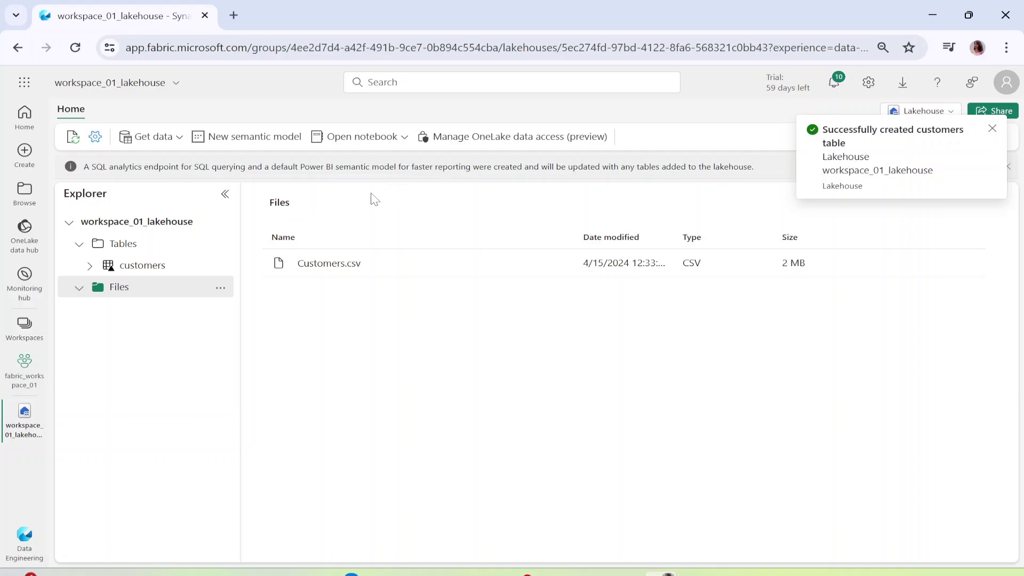
Step: Expand the customers table in the widened explorer and examine its columns and their data types
left_click(89, 266)
left_click_drag(240, 298, 358, 299)
scroll(171, 483, "down", 3)
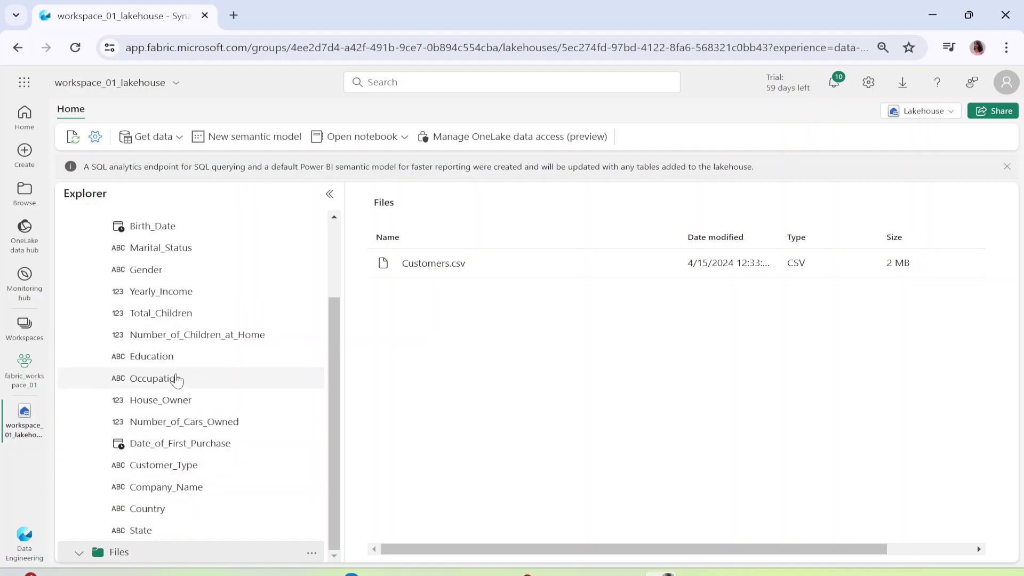
scroll(168, 385, "up", 1)
scroll(168, 385, "up", 2)
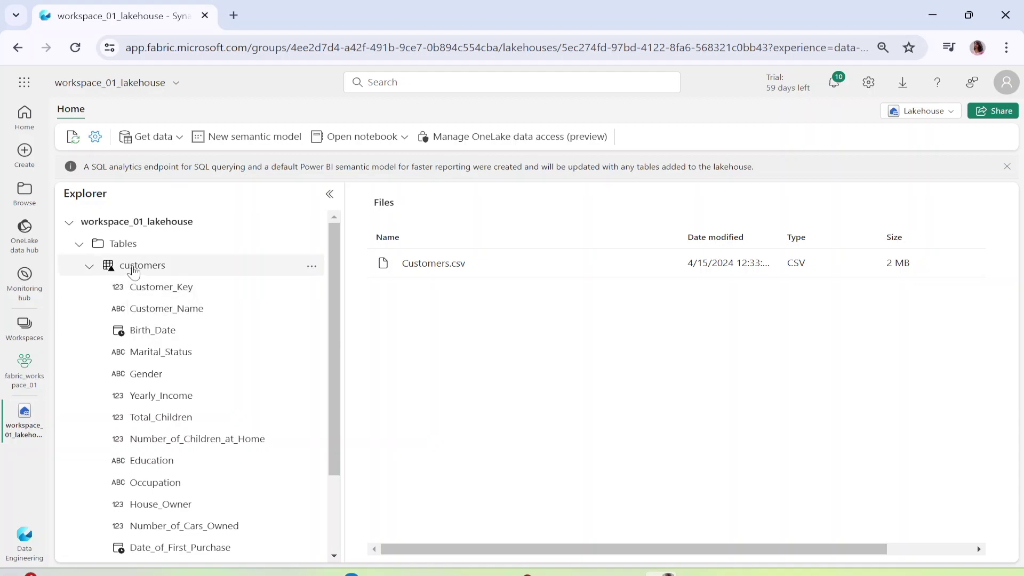
Step: View the underlying files of the customers table, including the _delta_log folder and its _temporary subfolder, and return to the file view
left_click(312, 266)
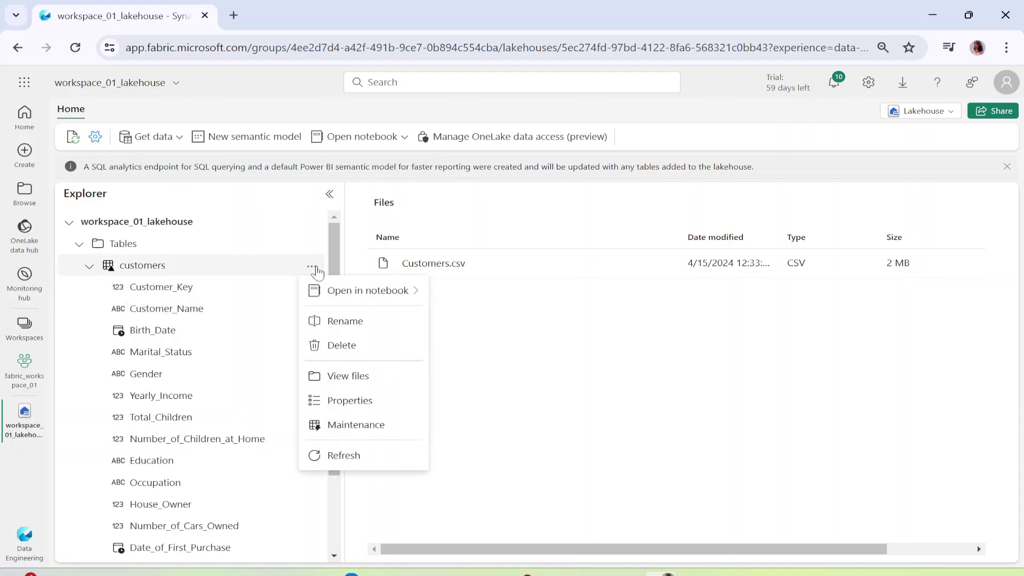
mouse_move(355, 296)
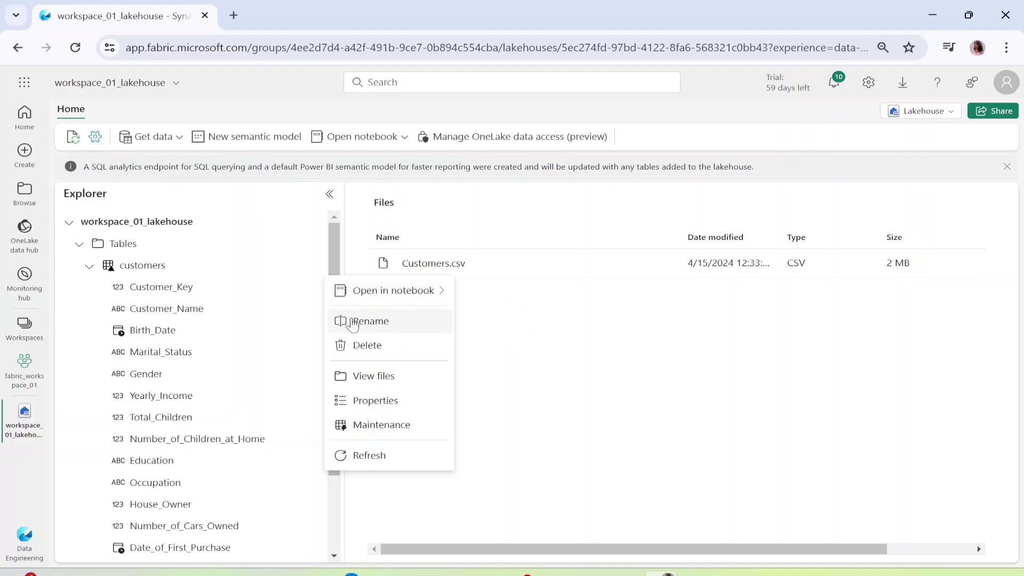
left_click(374, 376)
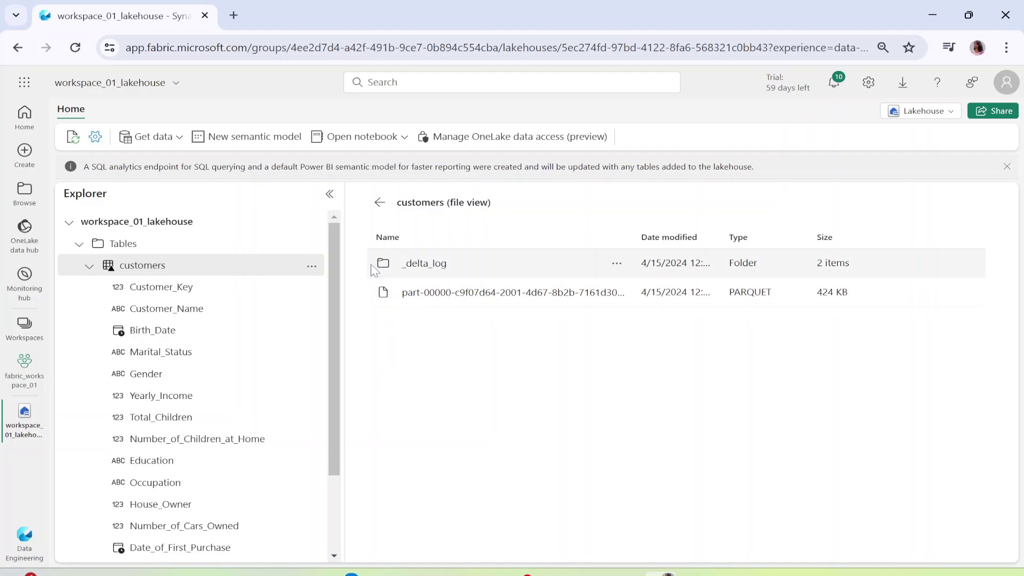
left_click_drag(633, 230, 767, 209)
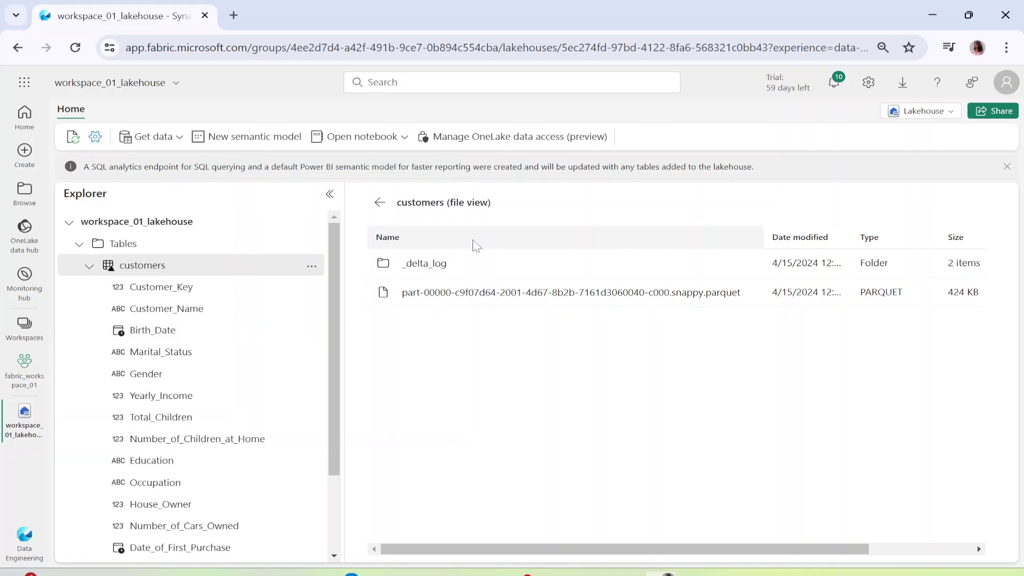
left_click(420, 265)
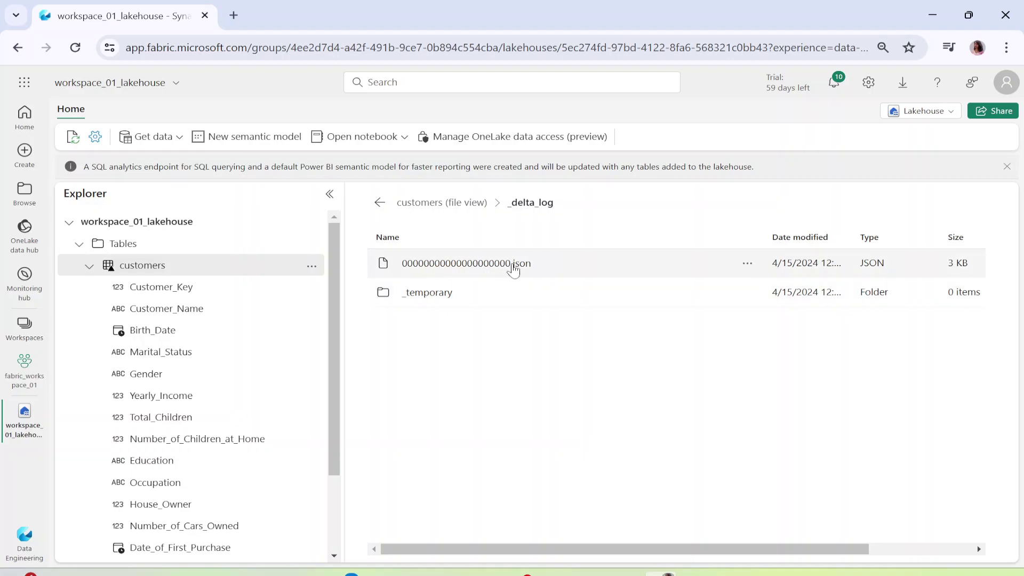
left_click(434, 297)
left_click(528, 205)
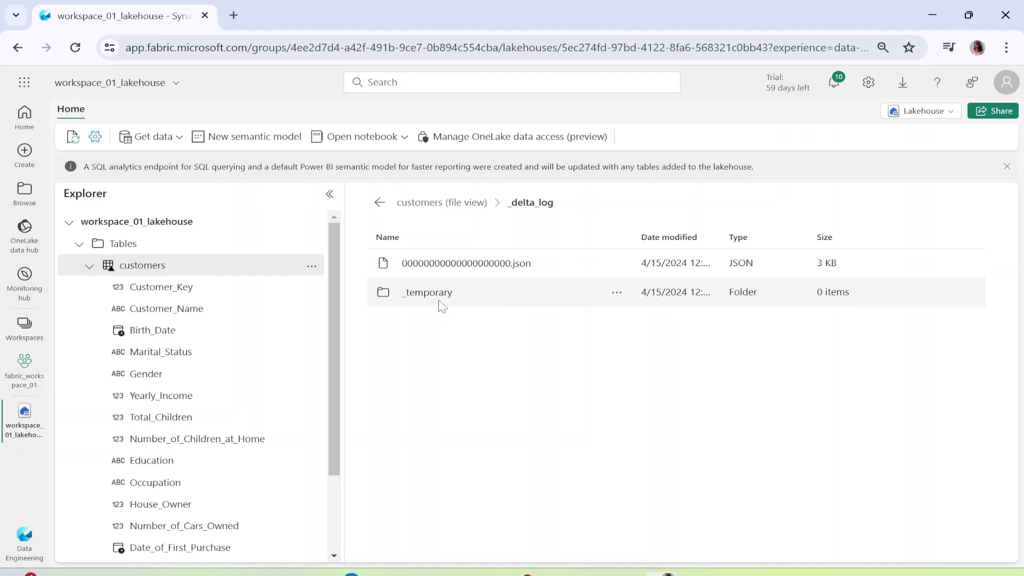
left_click(457, 207)
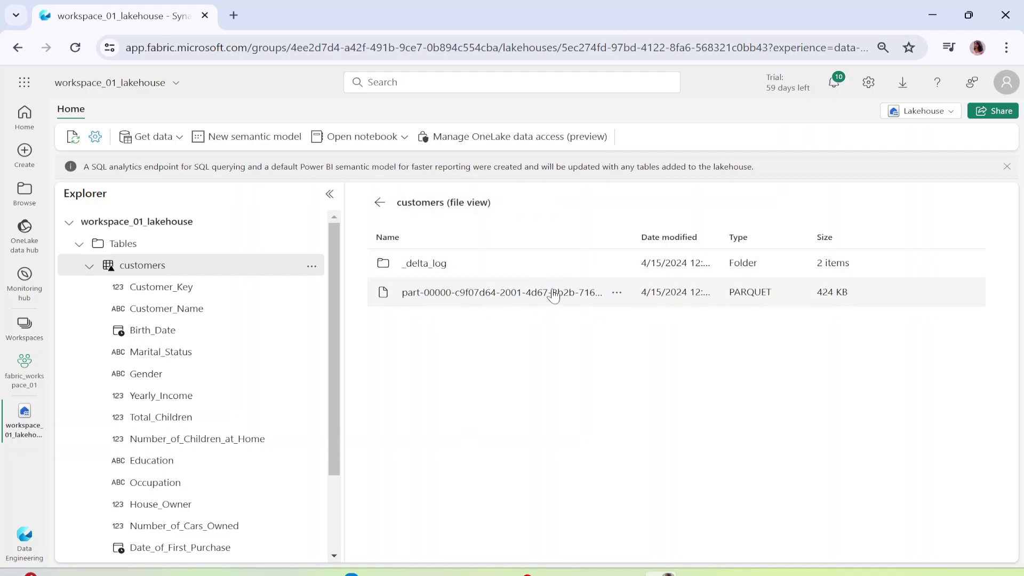
Step: Collapse the column list of the customers table and preview the table's data
left_click(89, 266)
left_click(191, 272)
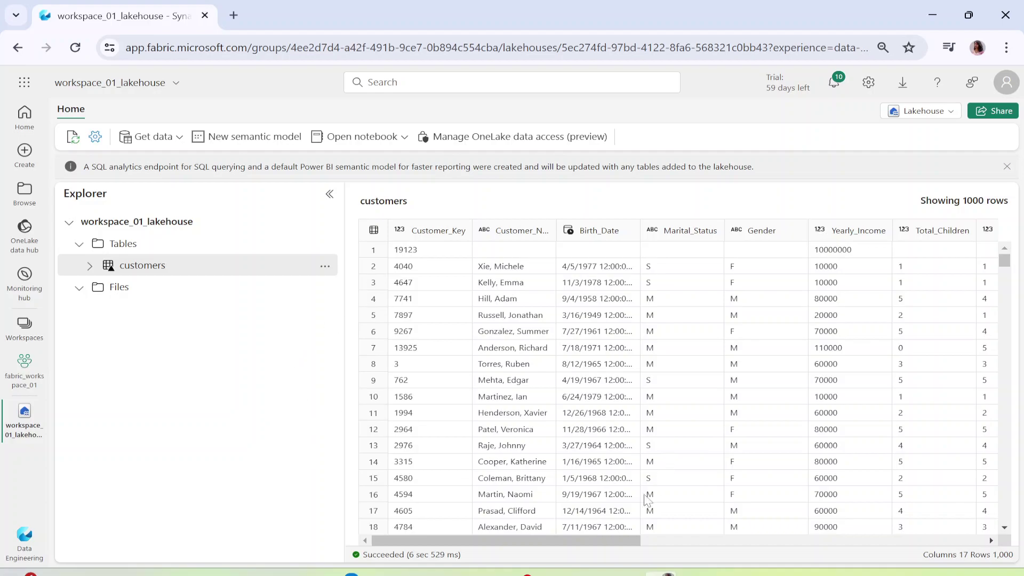
left_click_drag(603, 540, 525, 491)
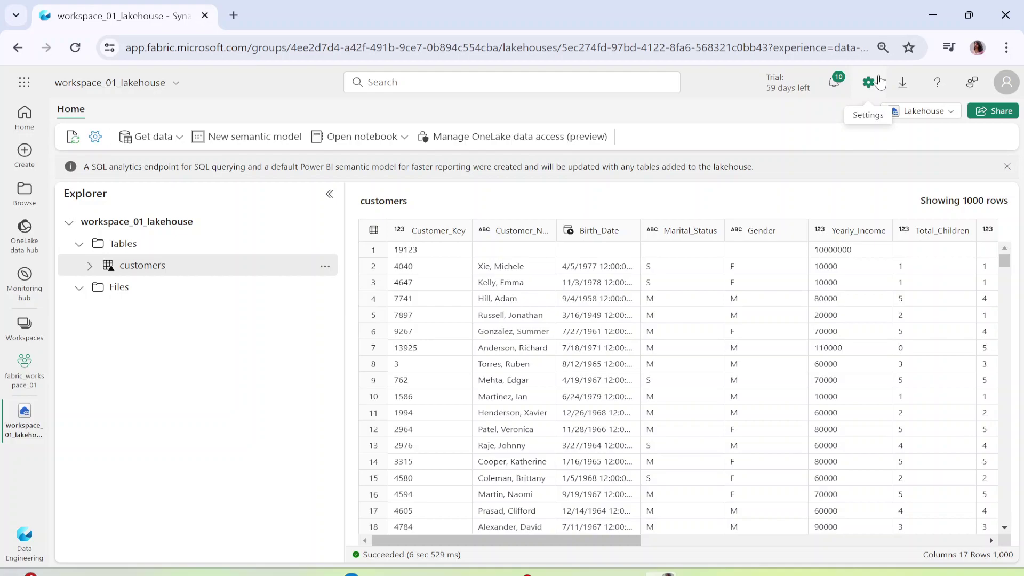
Step: Switch the lakehouse to its SQL analytics endpoint and browse the dbo schema down to the customers table
left_click(945, 113)
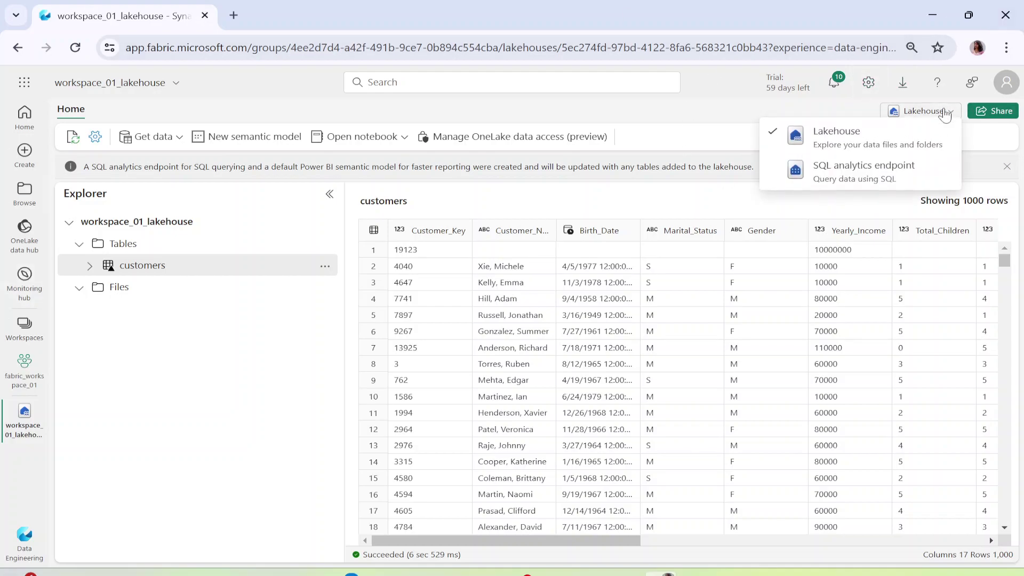
left_click(855, 182)
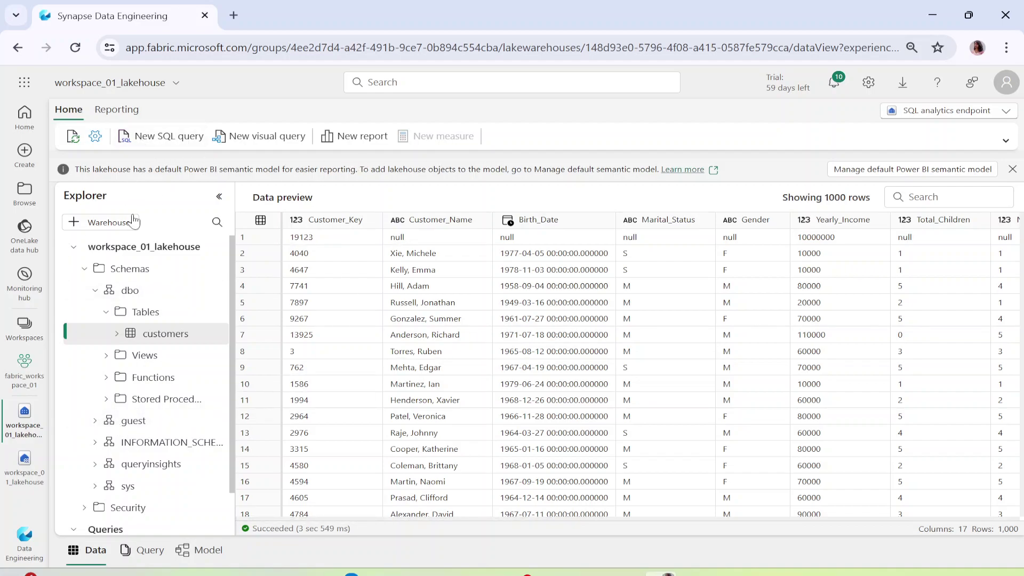
left_click(106, 294)
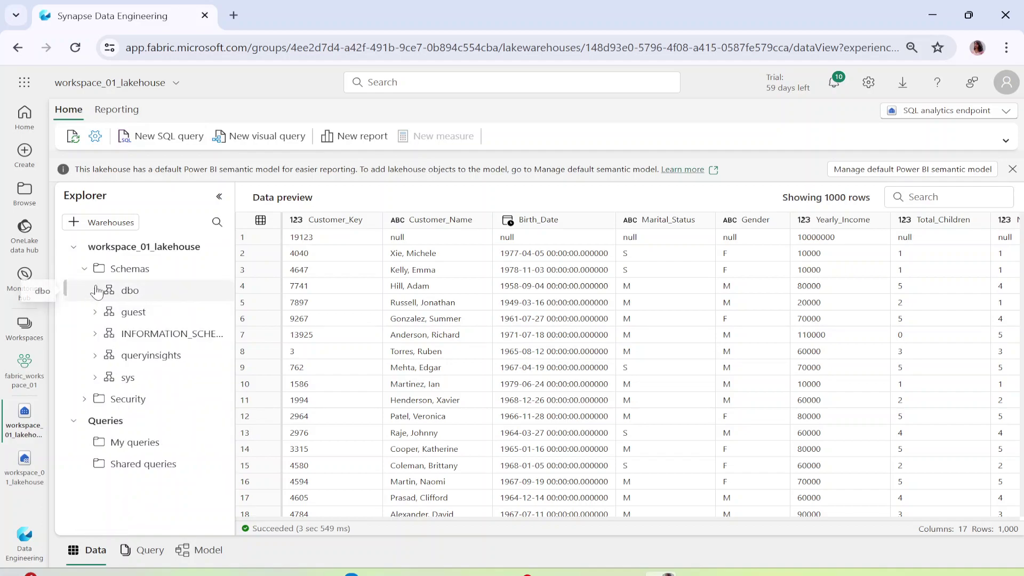
left_click(95, 291)
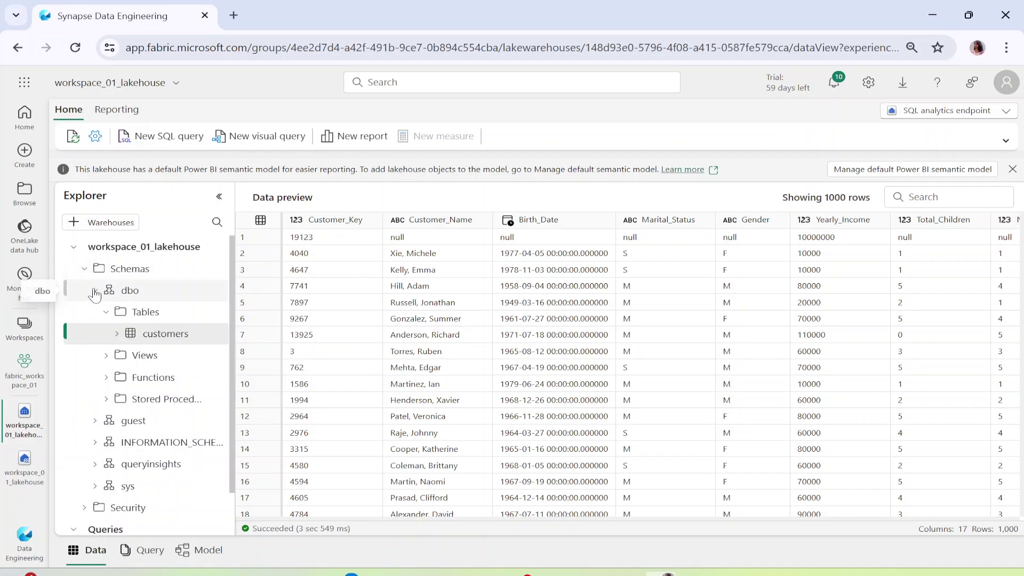
left_click(115, 336)
left_click(115, 333)
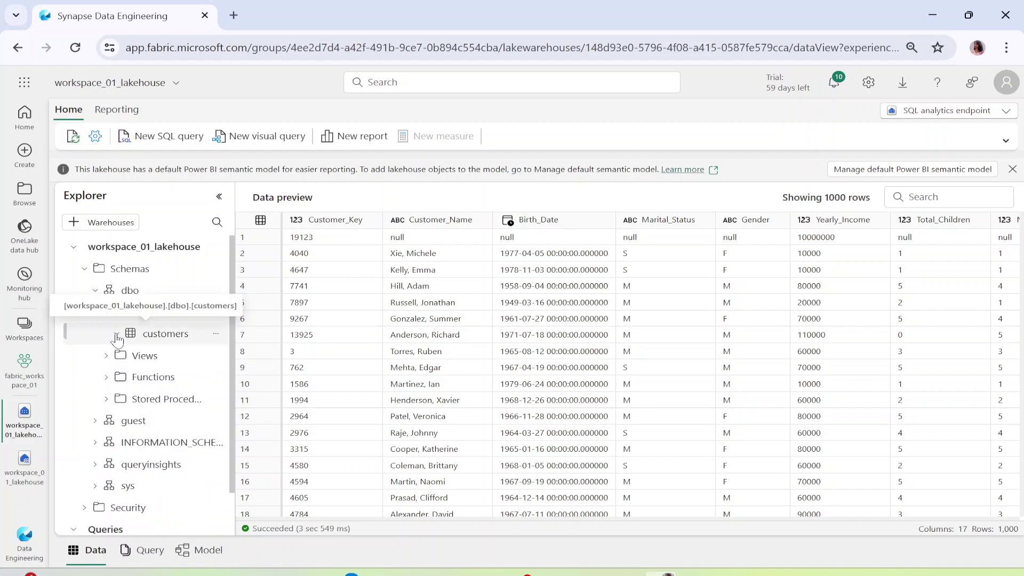
left_click(96, 292)
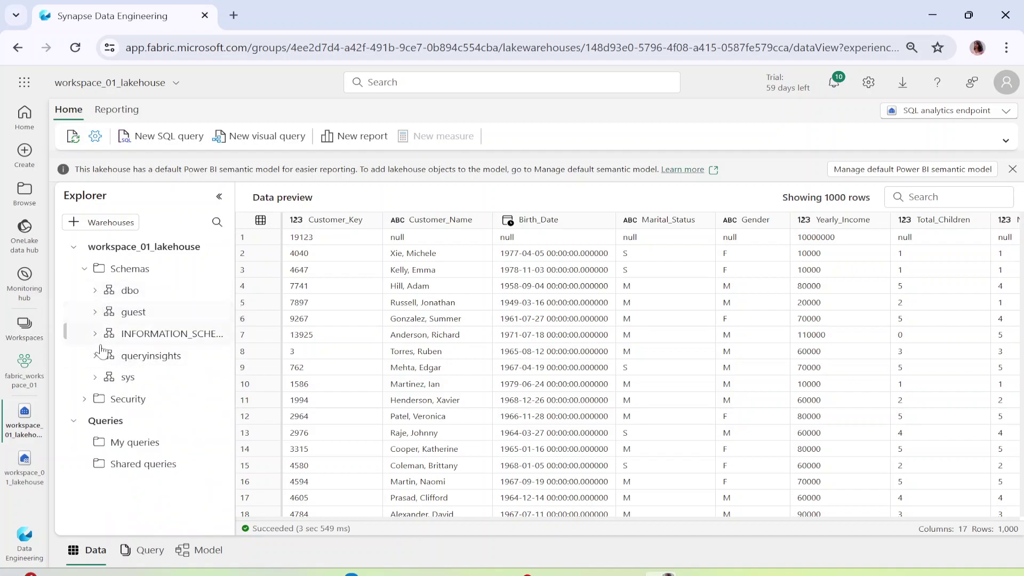
left_click(95, 291)
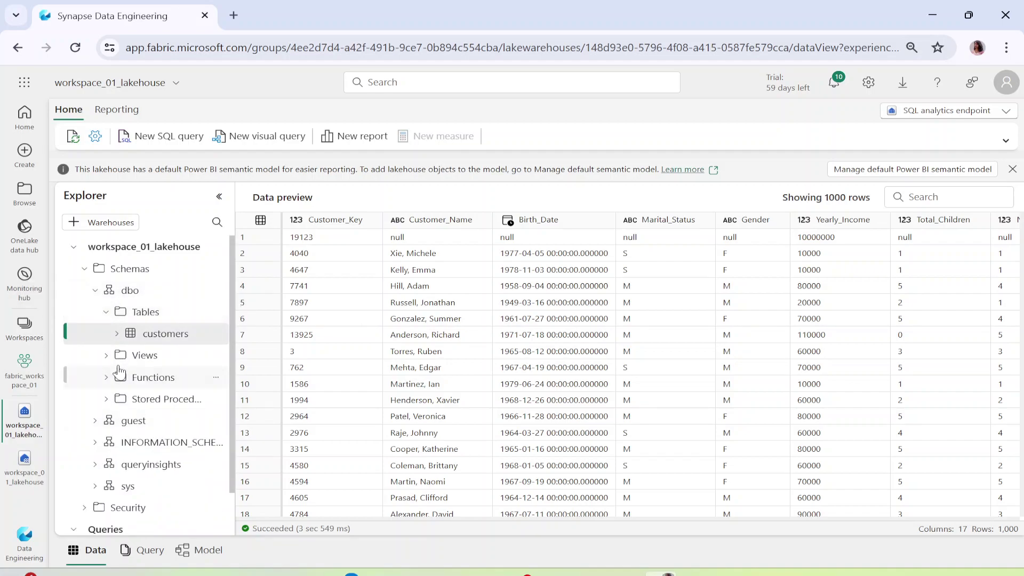
left_click(106, 315)
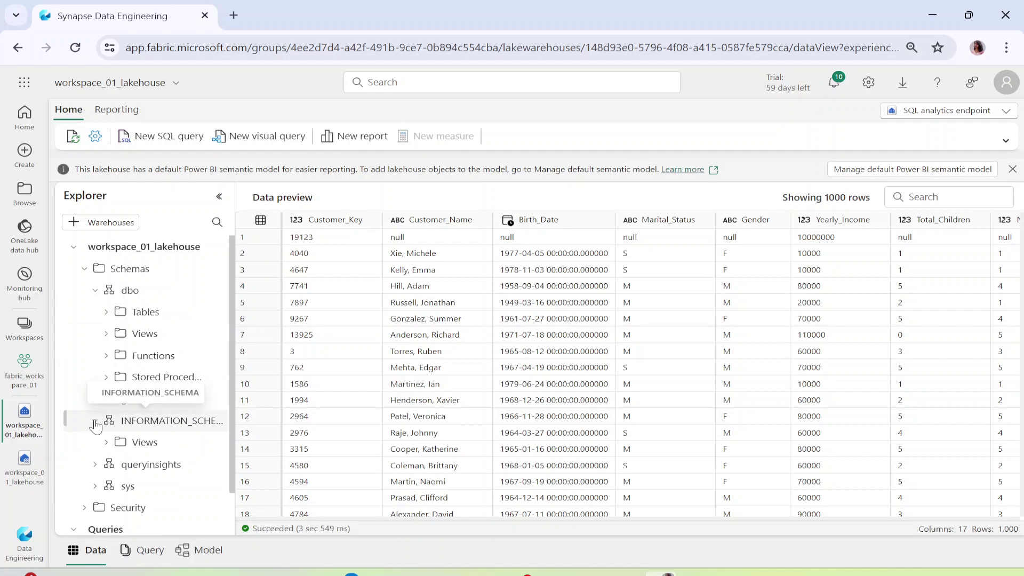
Step: Look through the remaining schemas, including INFORMATION_SCHEMA and sys, and the Data preview area of the SQL analytics endpoint
left_click(96, 465)
left_click(96, 464)
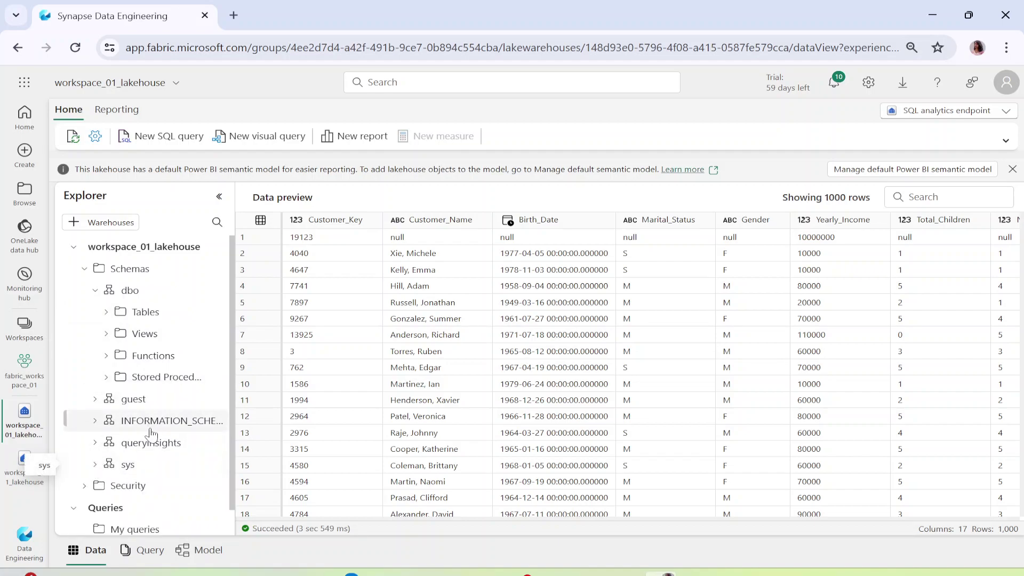
scroll(154, 469, "down", 1)
scroll(160, 509, "up", 1)
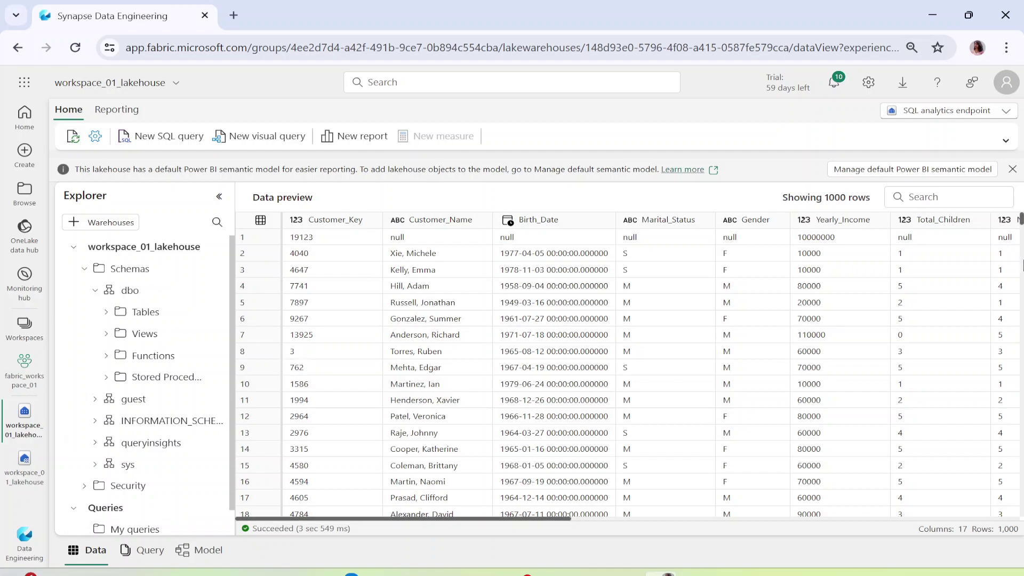
left_click_drag(260, 197, 319, 199)
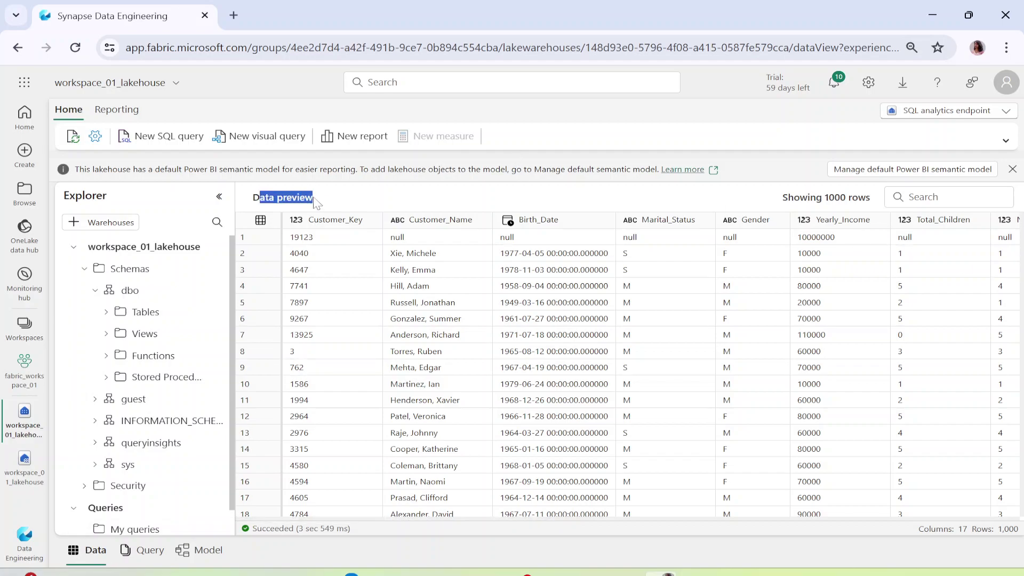
Step: Start a SQL query with the select keyword and expand the customers table's columns, widening the explorer to show their full names
left_click(148, 555)
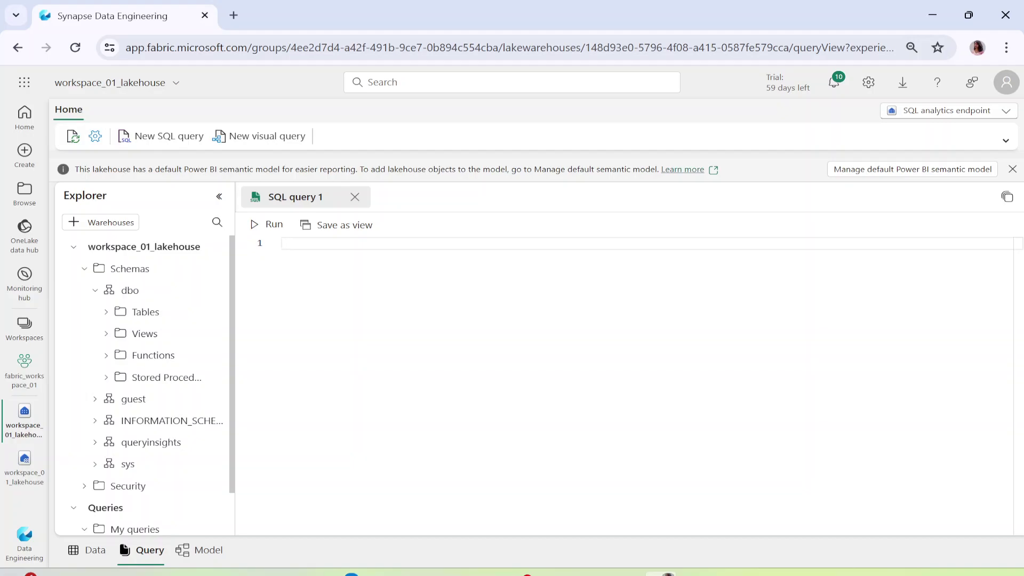
type("@")
key("BackSpace")
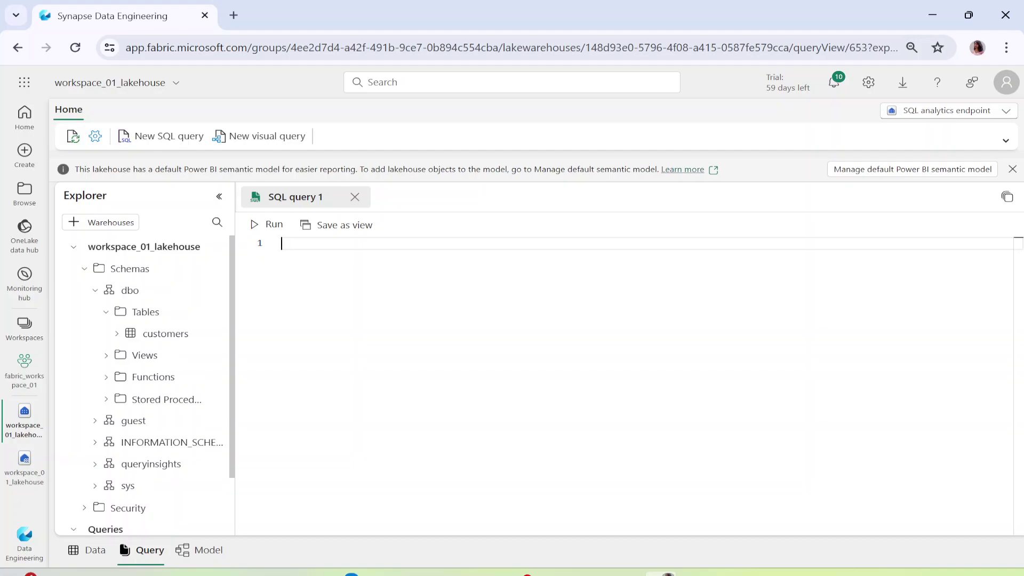
type("sel")
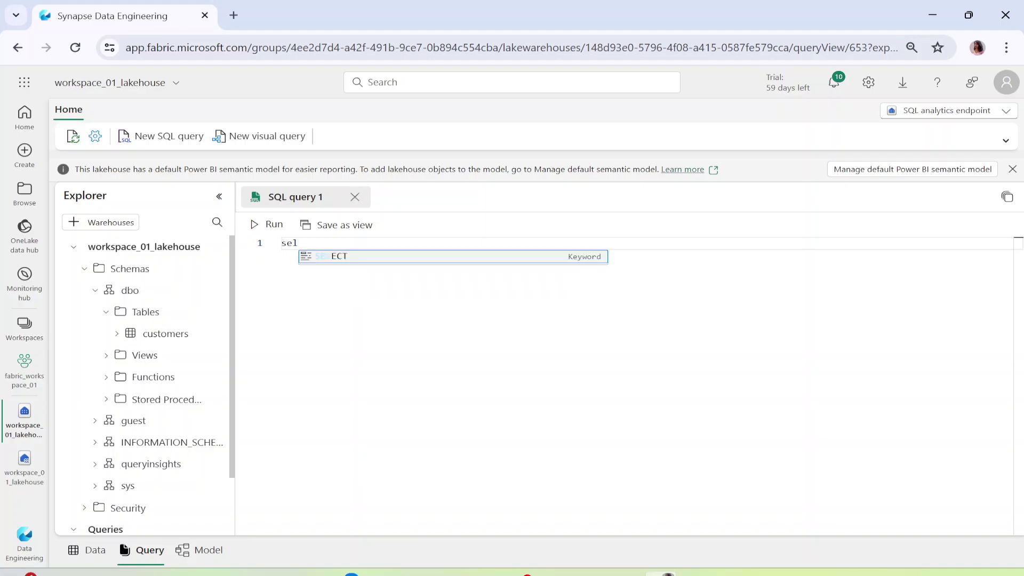
key("Escape")
type("e")
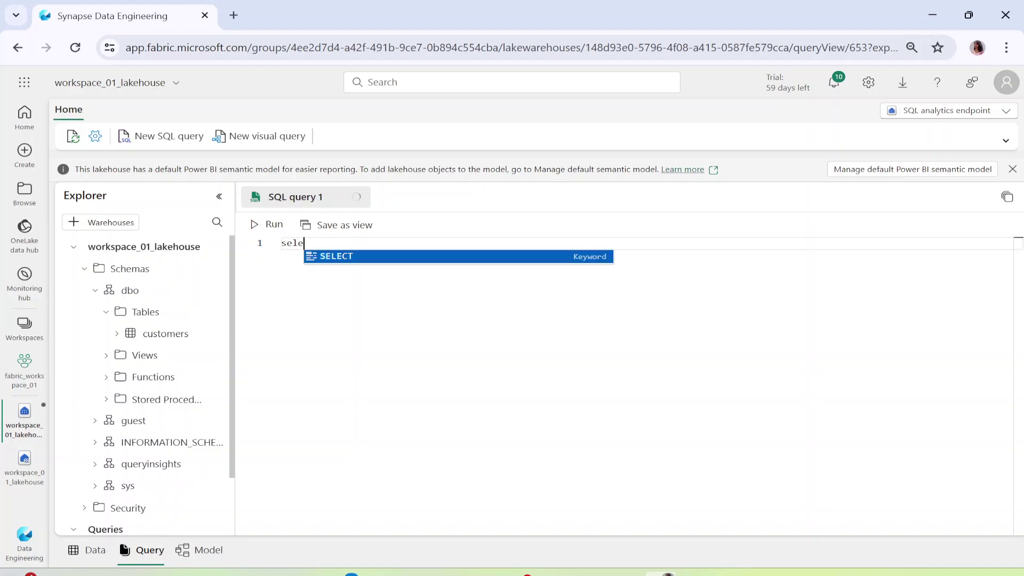
type("xtct")
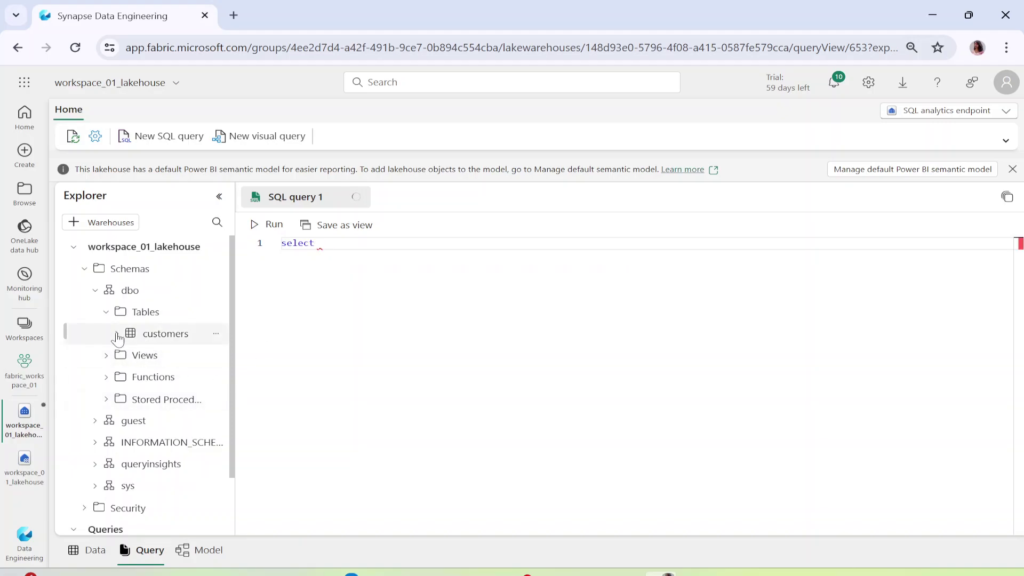
left_click(117, 333)
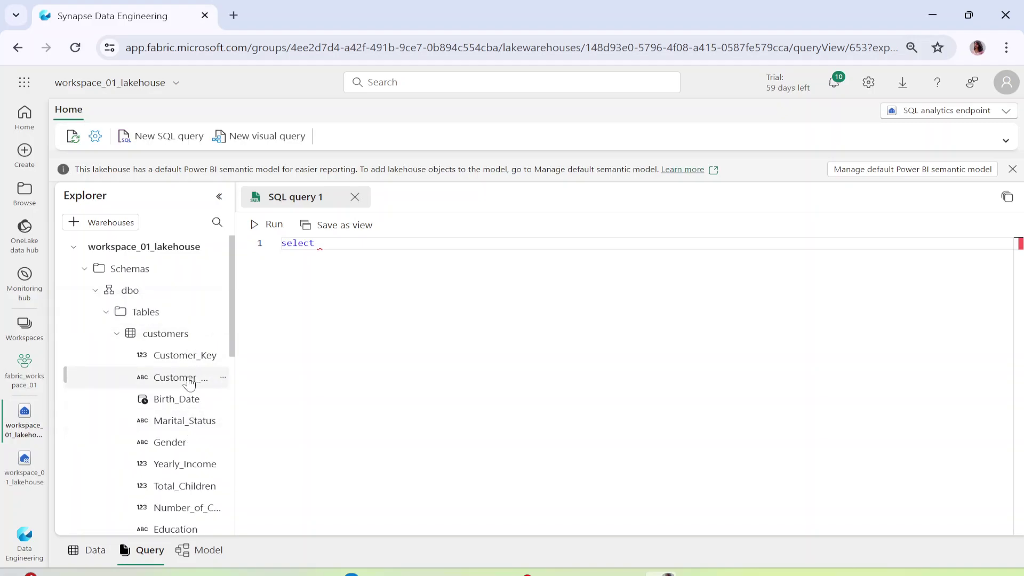
left_click_drag(235, 376, 263, 376)
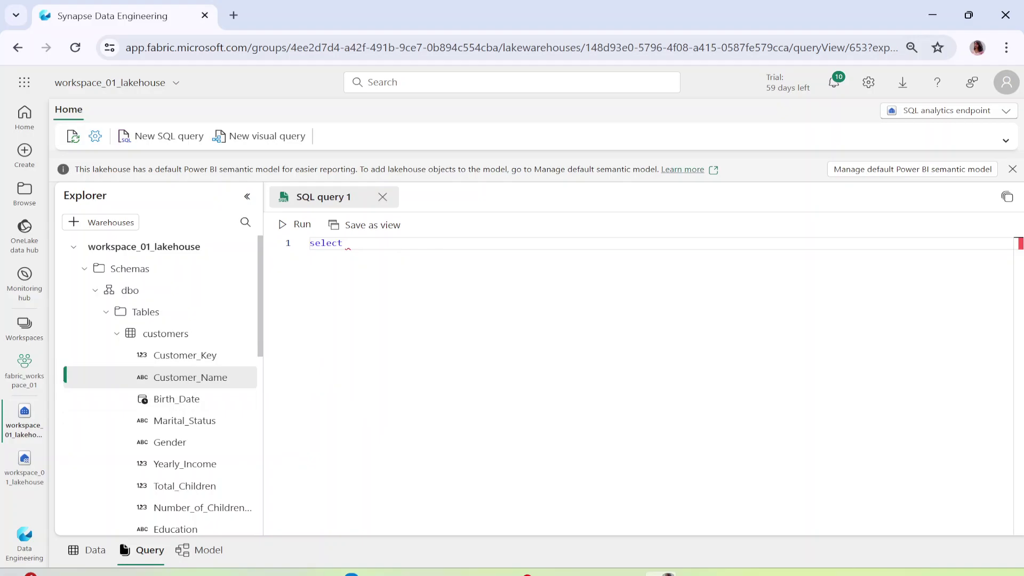
Step: Add the Customer_Name column to the select statement
type("Customer")
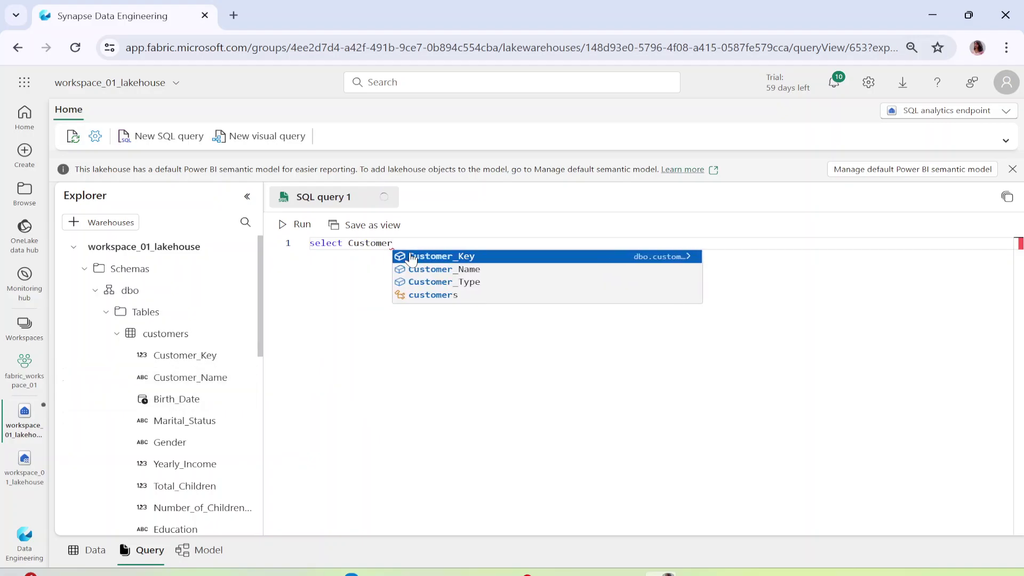
key("Down")
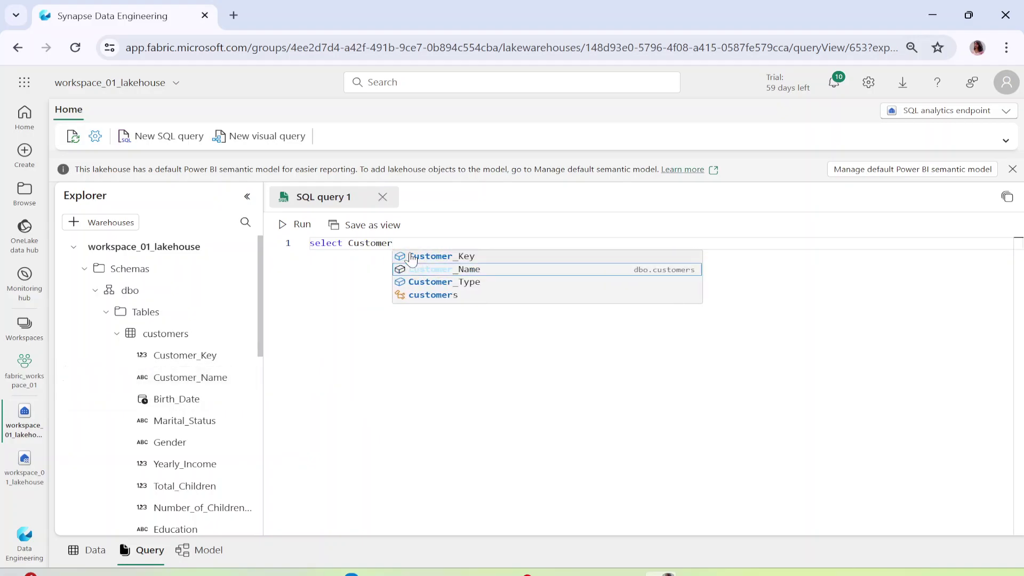
key("Escape")
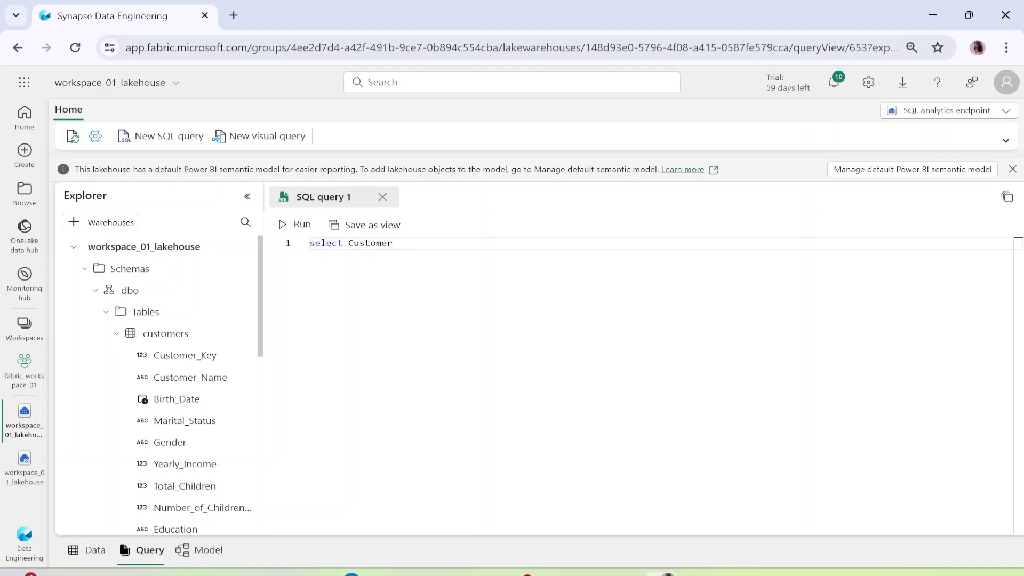
type("_")
key("Down")
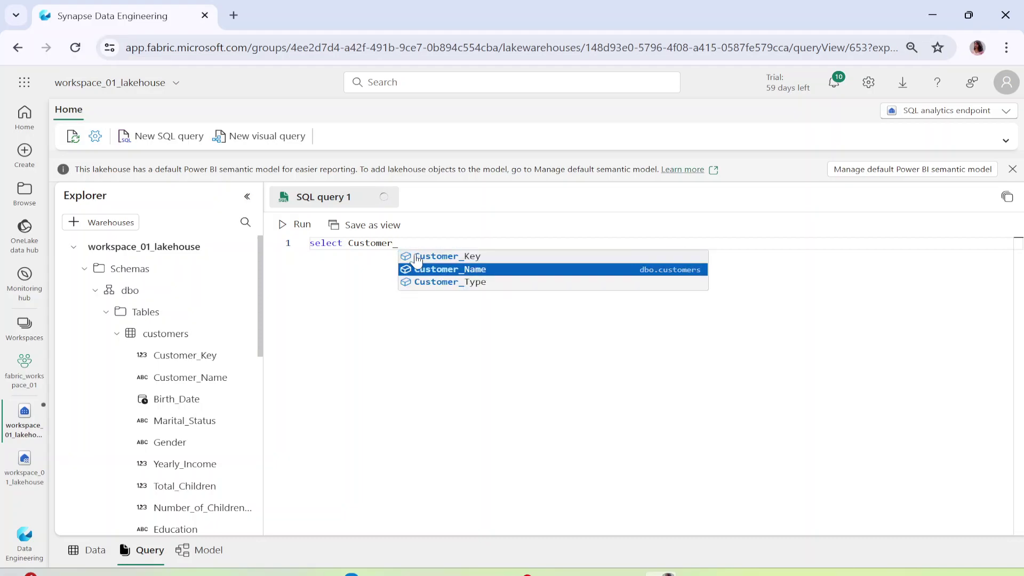
key("Return")
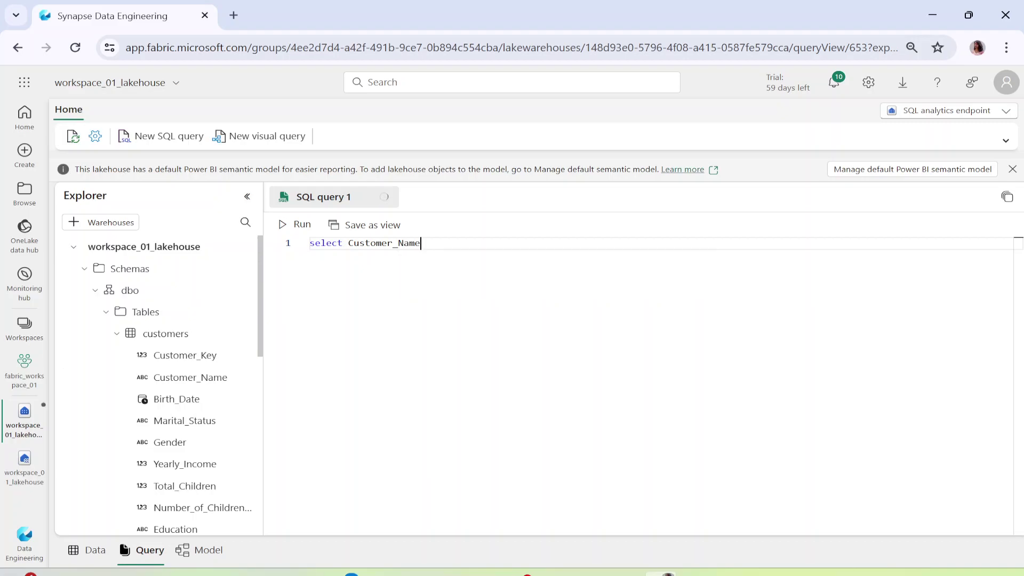
Step: Complete the query as select Customer_Name from customers and run it
type("from cust")
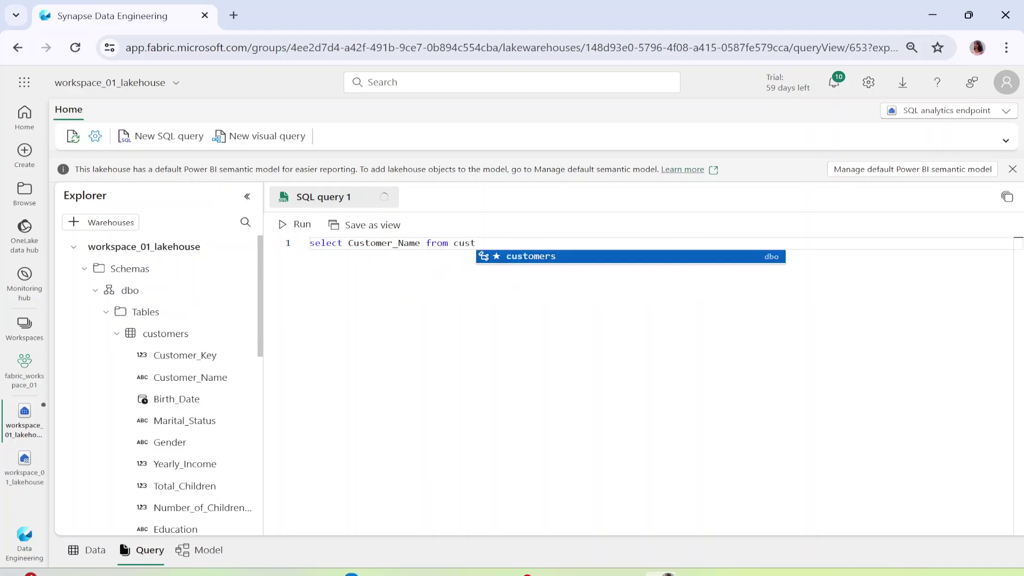
left_click(550, 258)
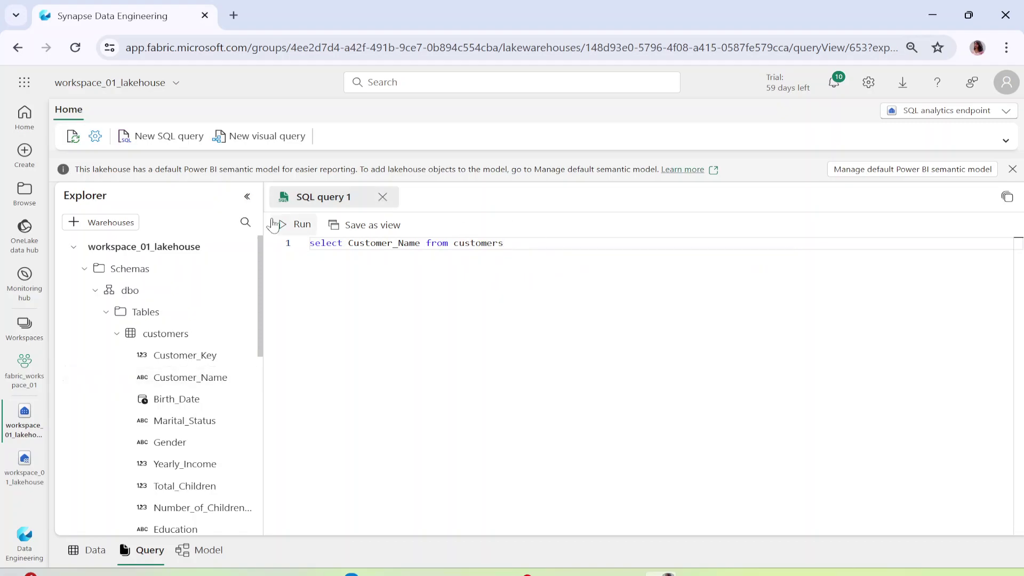
left_click(301, 225)
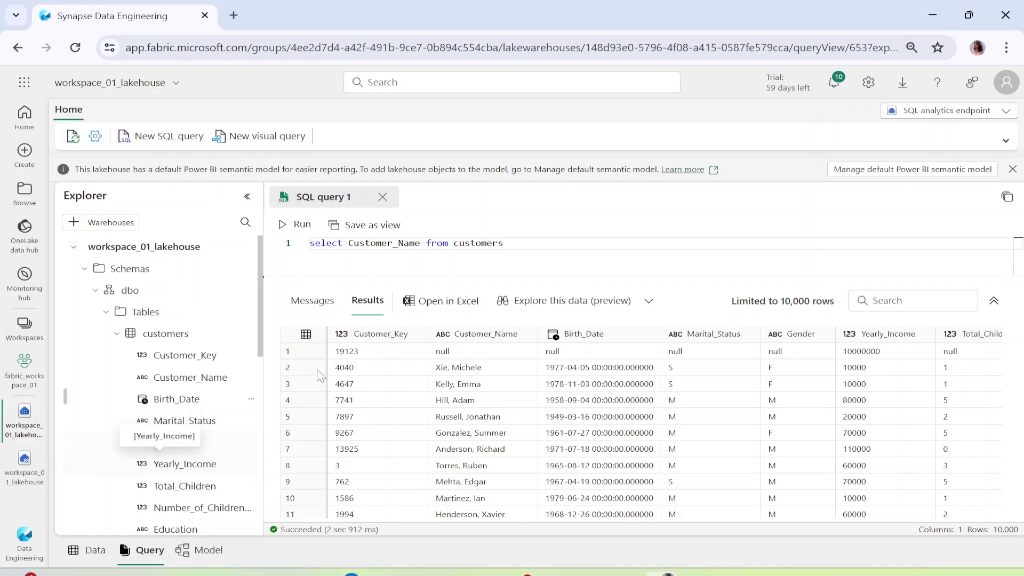
left_click(460, 352)
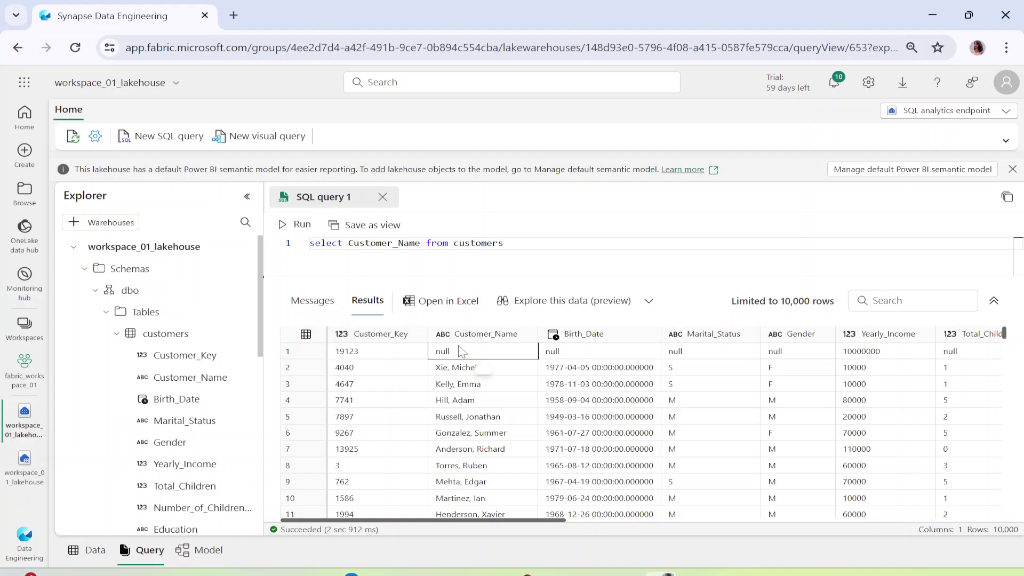
left_click(516, 233)
key("ctrl+Return")
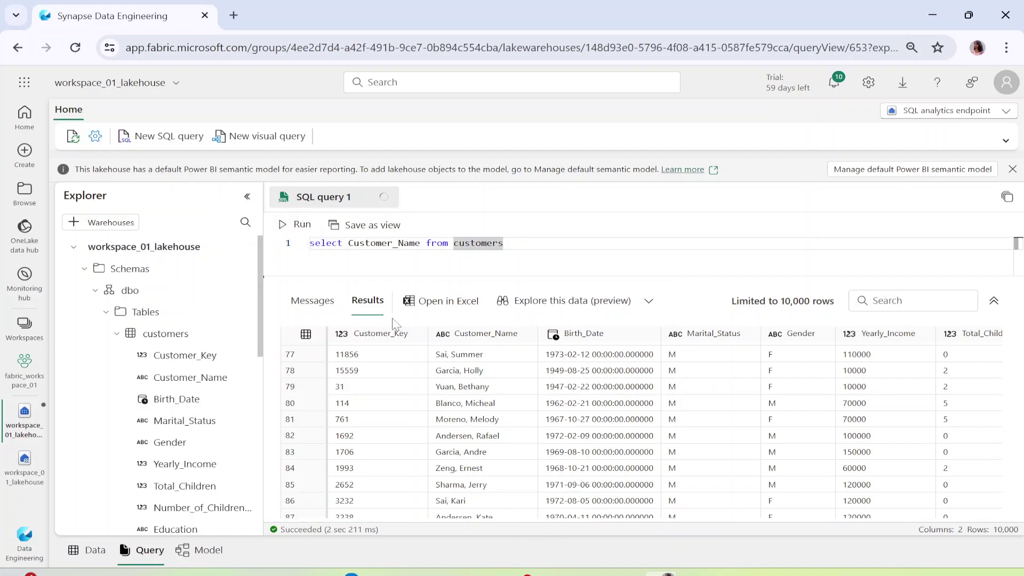
Step: Examine the query's execution messages, including the records affected and total execution time, and return to the results
left_click(312, 301)
left_click_drag(422, 331, 547, 400)
double_click(534, 400)
double_click(568, 414)
left_click(554, 383)
left_click_drag(484, 346, 390, 327)
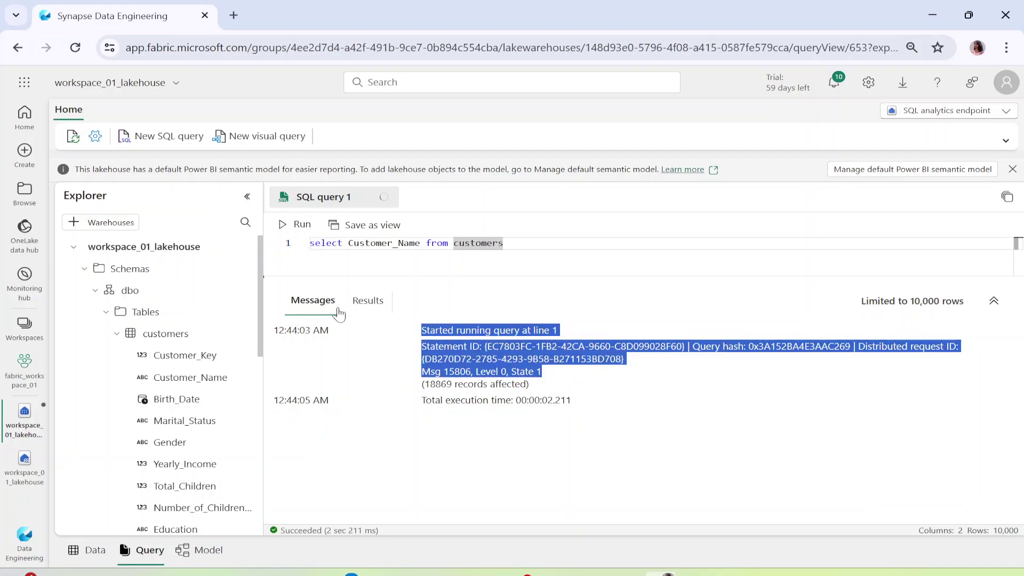
left_click(353, 300)
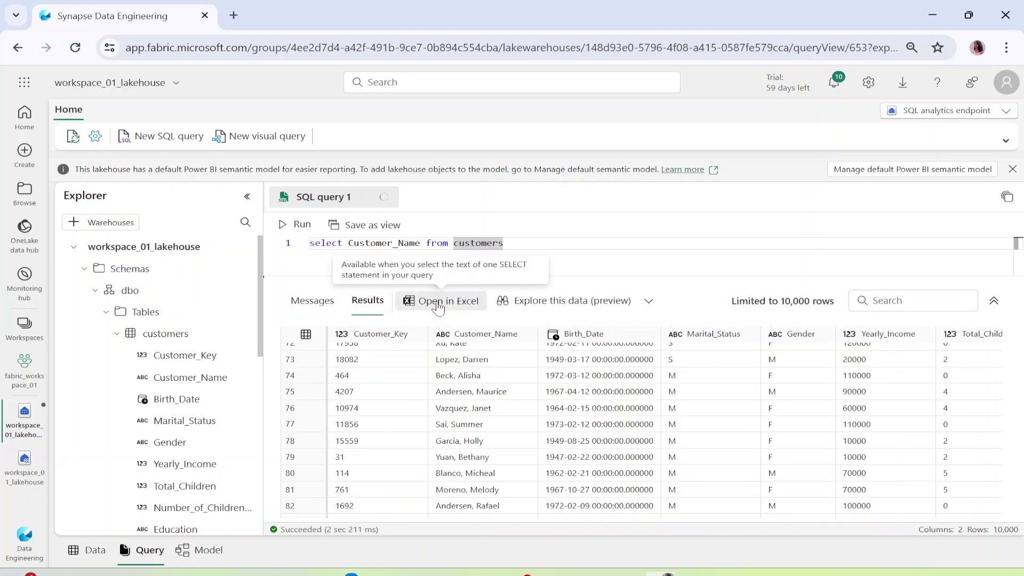
Step: Try to explore the query results visually and to save the query as a view without selecting its full text
left_click(564, 303)
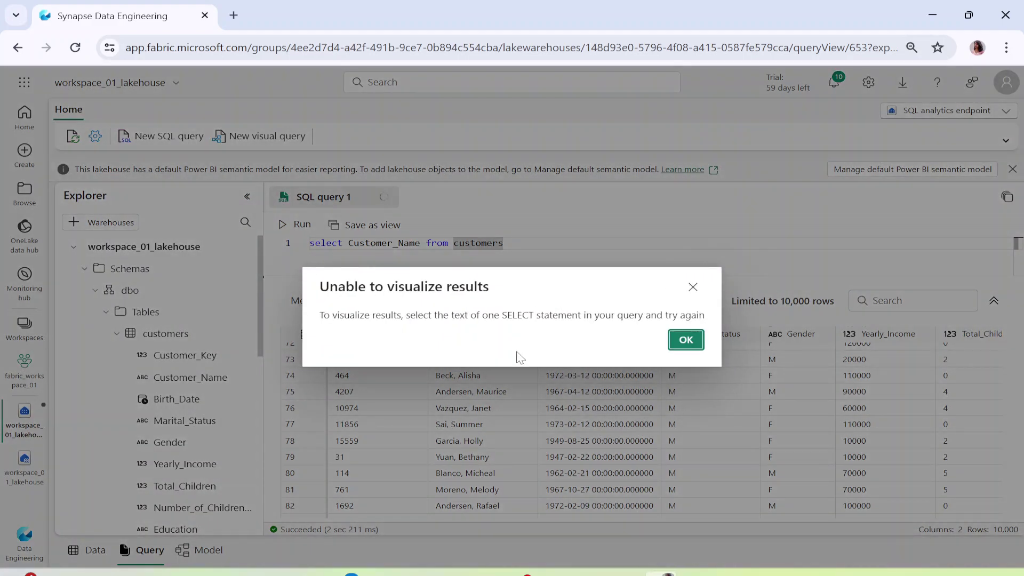
left_click(688, 341)
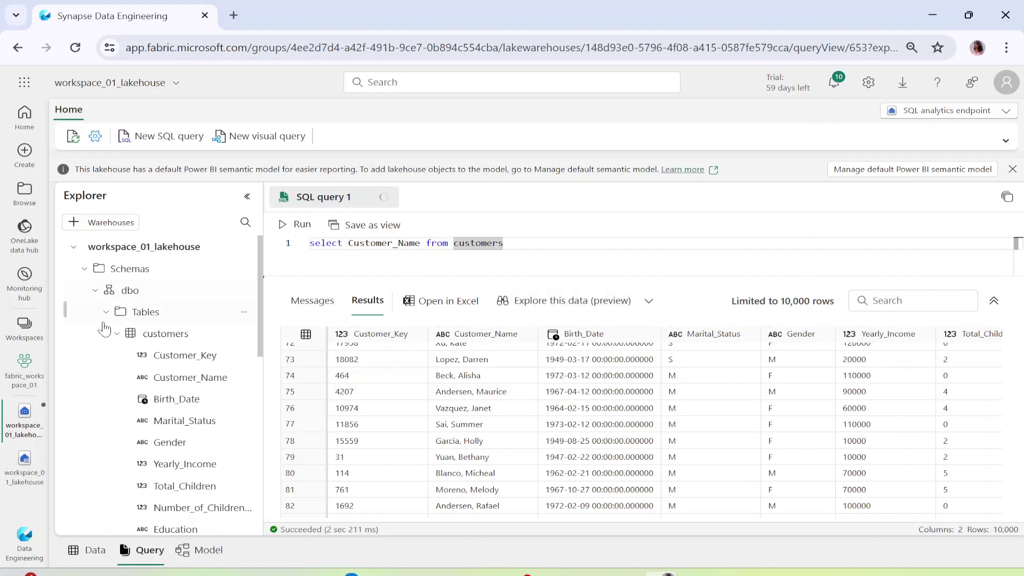
scroll(202, 426, "down", 4)
scroll(201, 426, "down", 4)
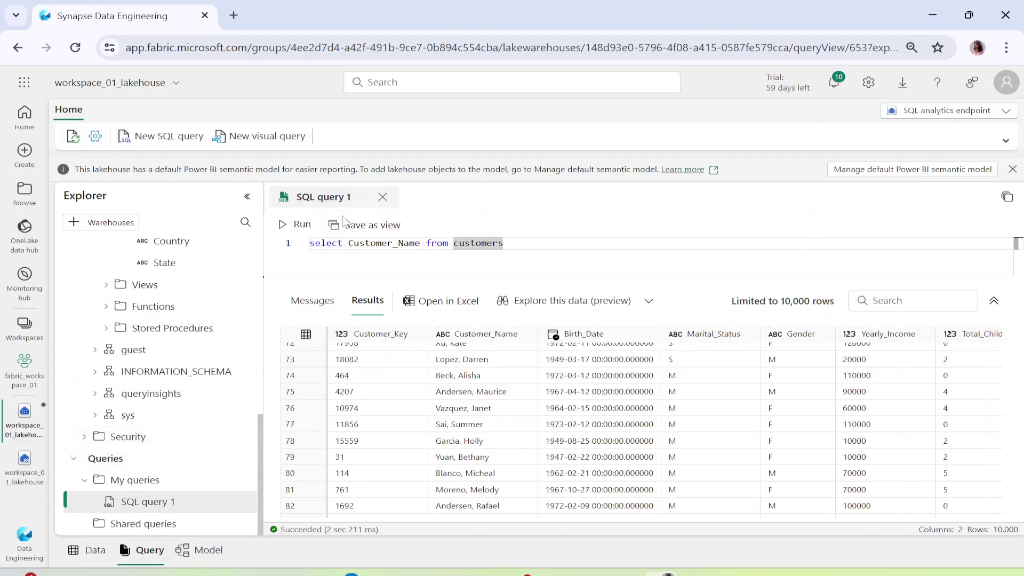
left_click(357, 232)
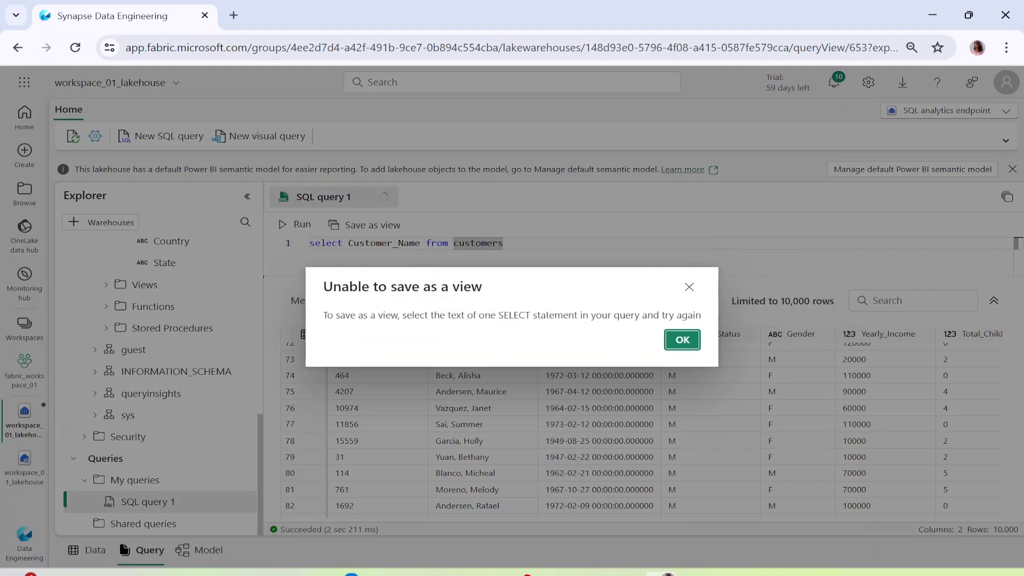
left_click(682, 344)
Step: Save the full select Customer_Name from customers statement as a view named sample_view in the dbo schema
left_click_drag(503, 243, 307, 250)
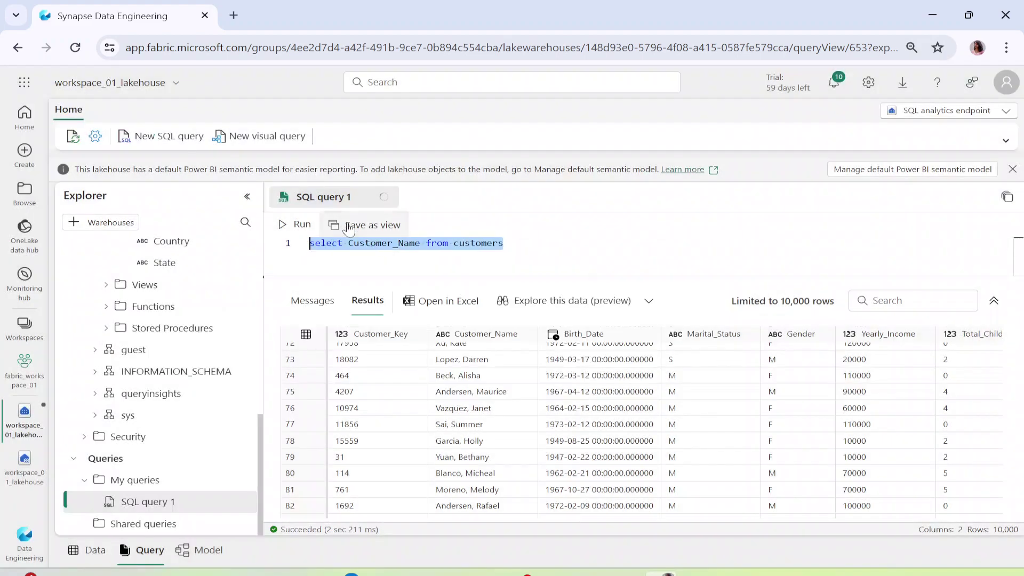
left_click(362, 225)
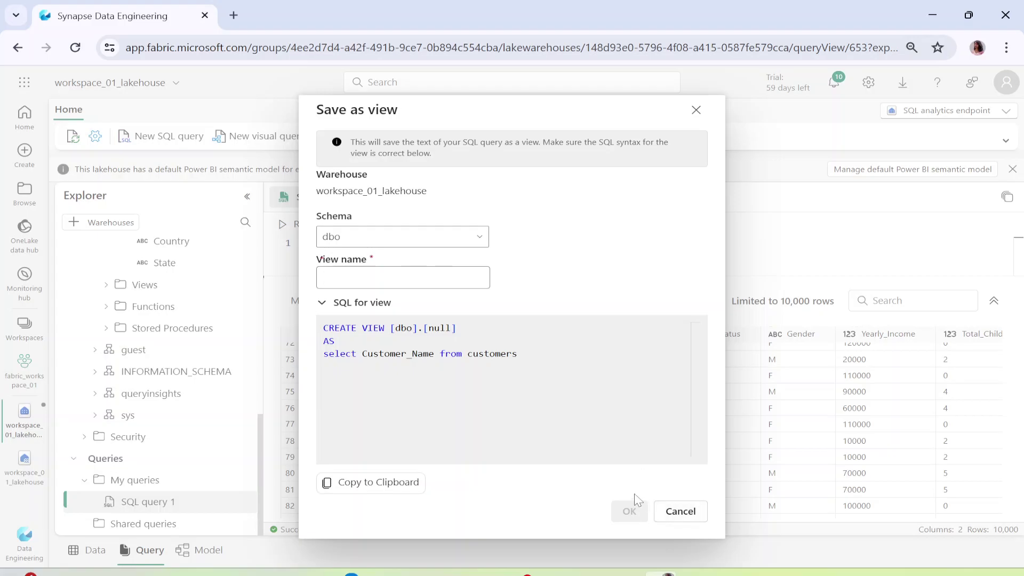
type("sampole")
key("BackSpace")
key("BackSpace")
key("BackSpace")
type("le ")
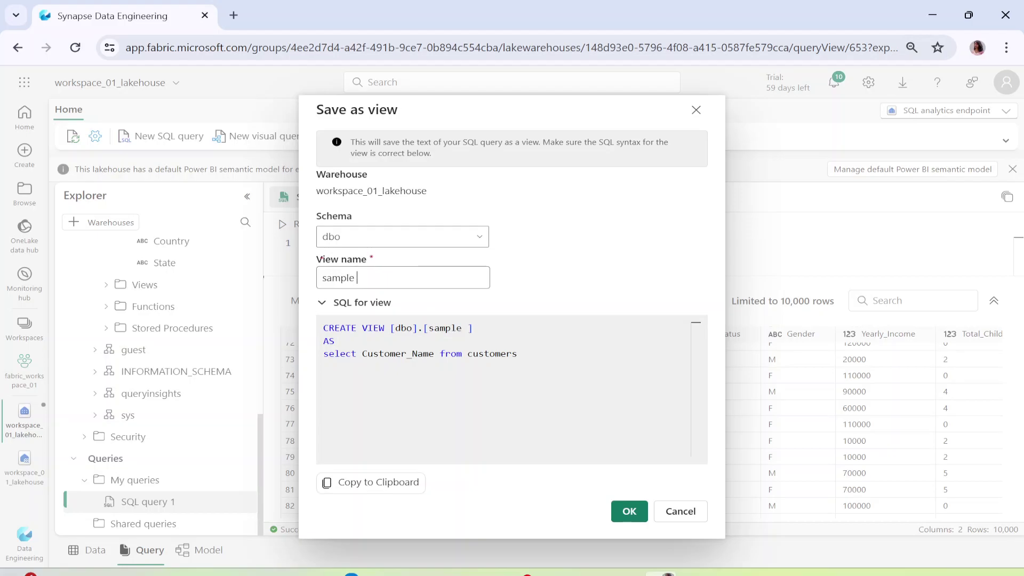
type("view")
left_click(629, 511)
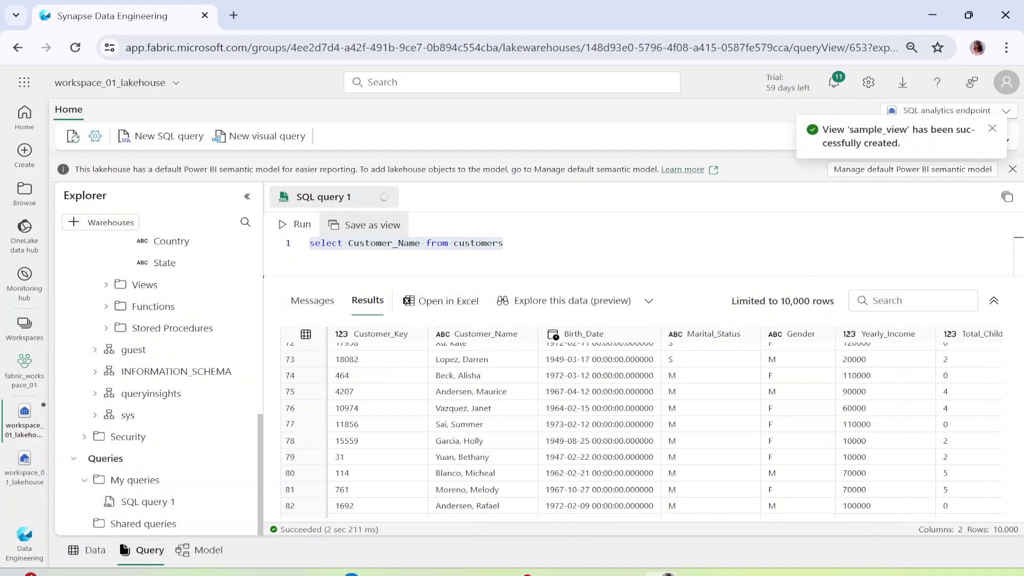
left_click(503, 243)
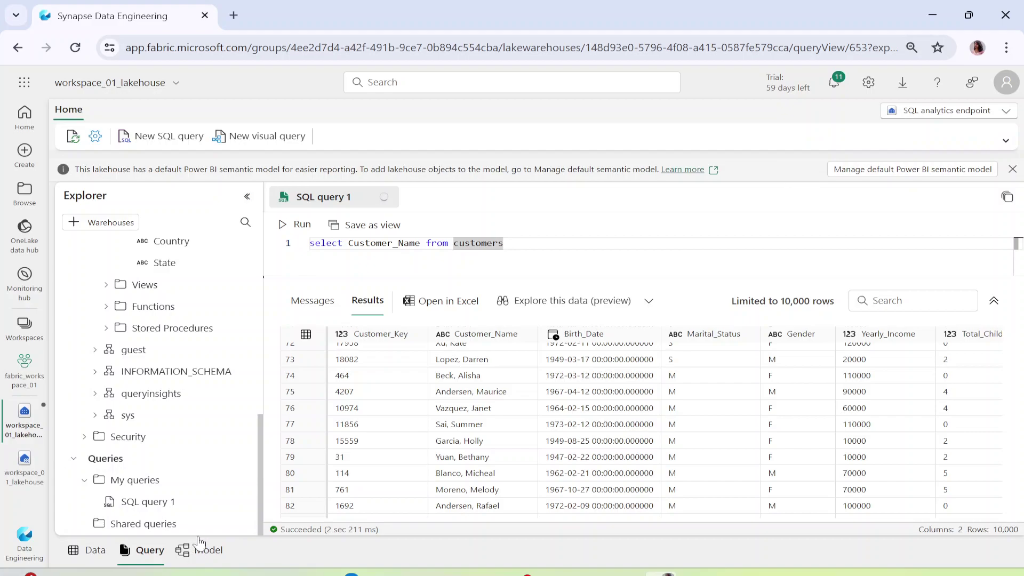
Step: Dismiss the semantic model notice in the model view and look through the table diagram from customers to sample_view
left_click(206, 552)
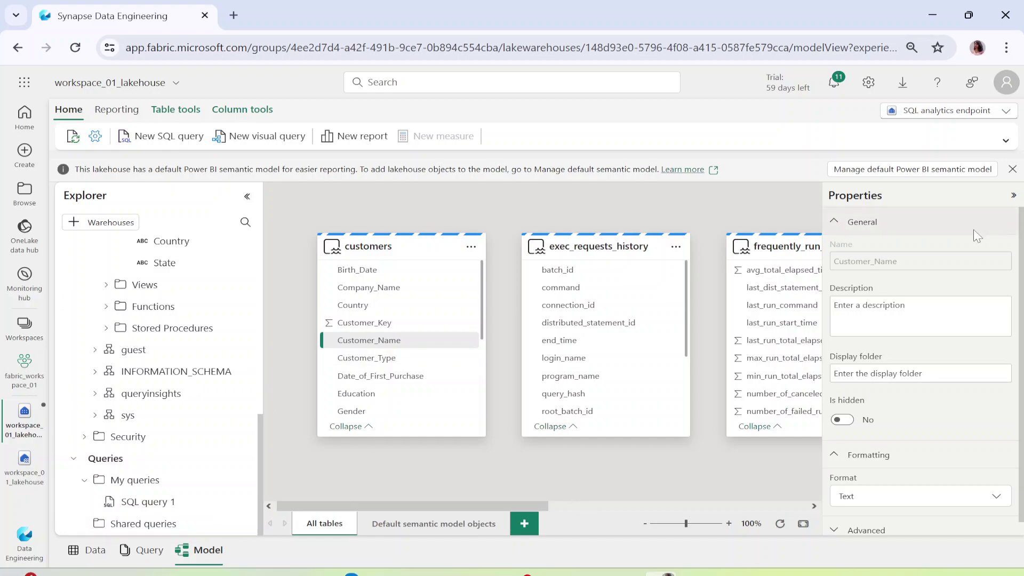
left_click(1012, 169)
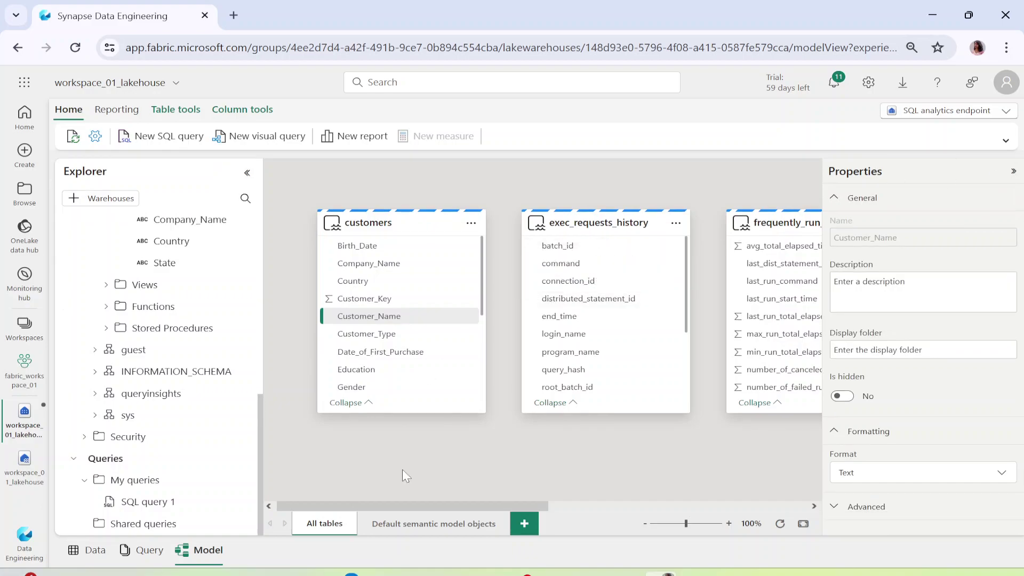
left_click_drag(422, 504, 607, 506)
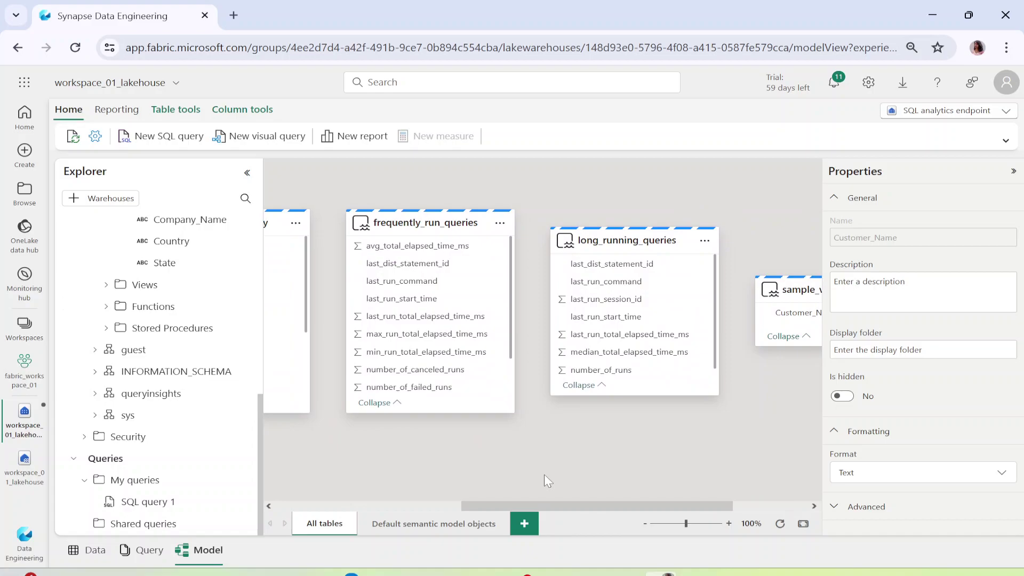
left_click_drag(574, 501, 327, 477)
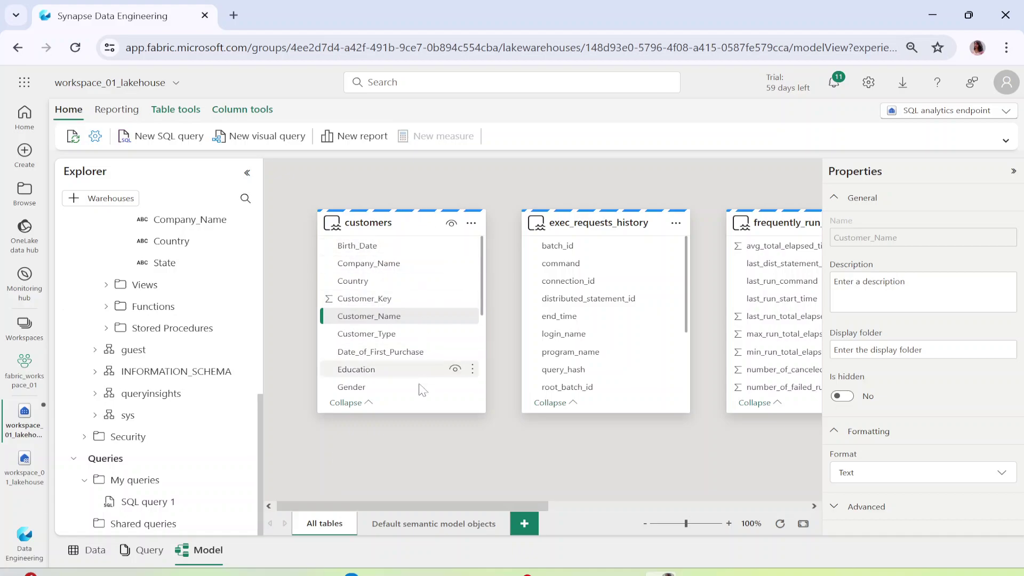
left_click_drag(469, 505, 606, 475)
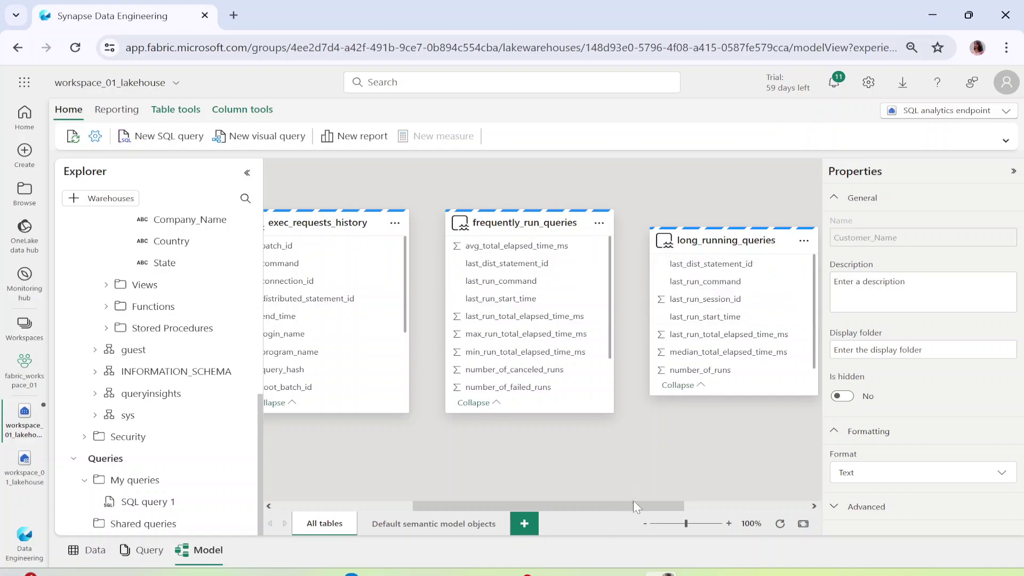
scroll(747, 490, "right", 5)
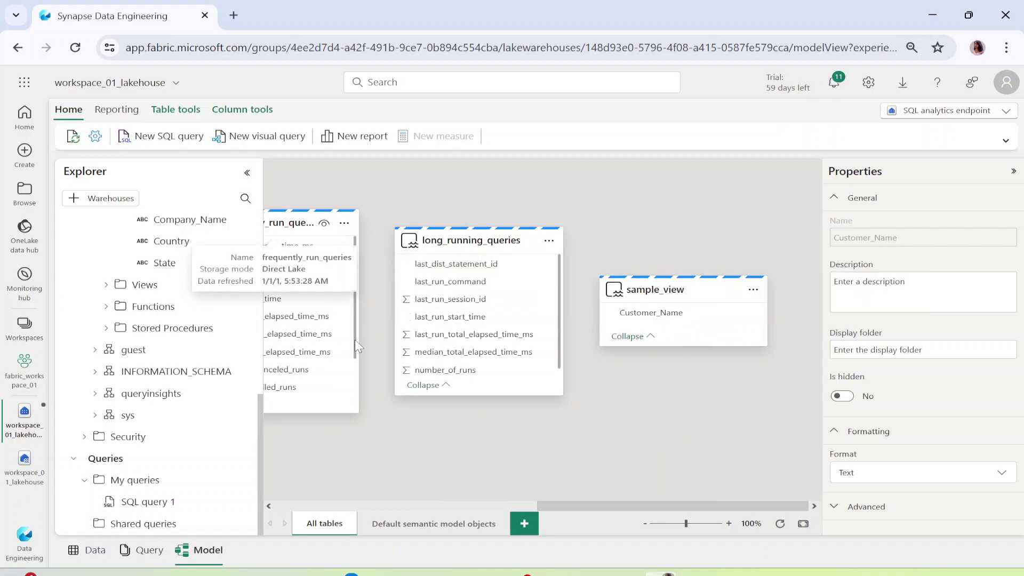
left_click_drag(602, 500, 384, 520)
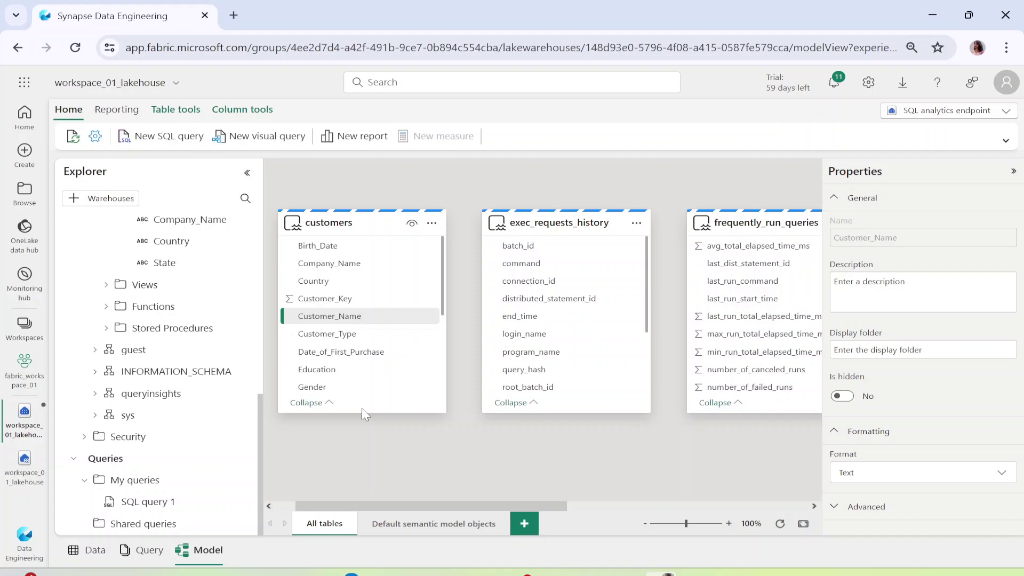
Step: View the Default semantic model objects layout and switch from the SQL analytics endpoint back to the Lakehouse mode
left_click(413, 528)
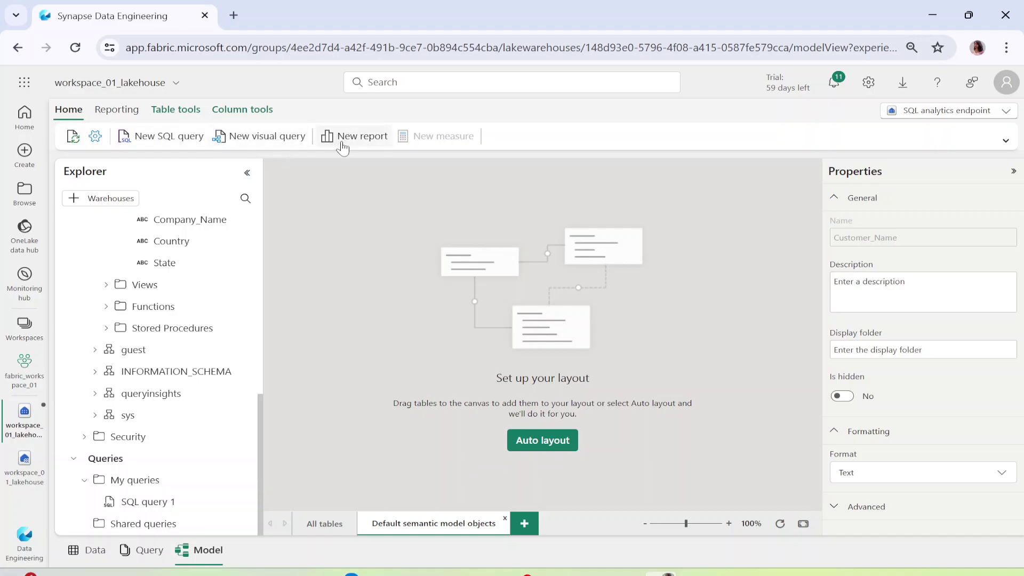
left_click(947, 120)
left_click_drag(863, 135, 868, 148)
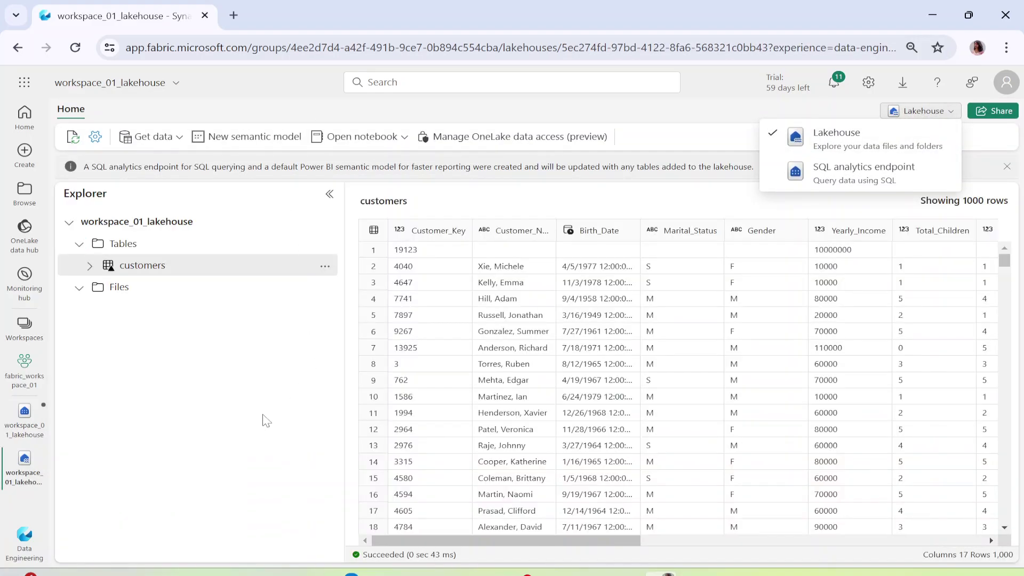
left_click(266, 421)
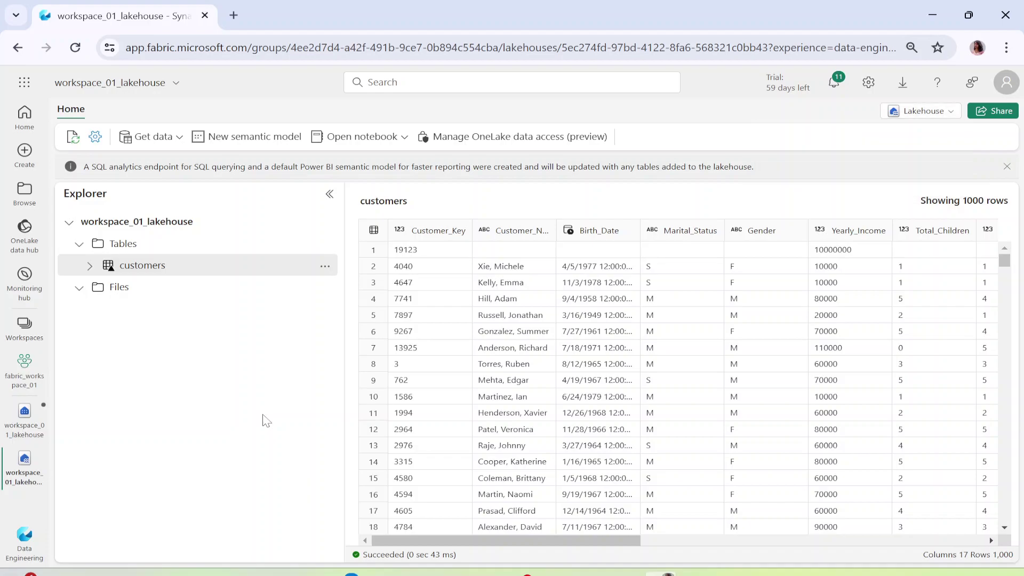
Step: Check the lakehouse's Files folder for Customers.csv and preview the data in the customers table
left_click(91, 294)
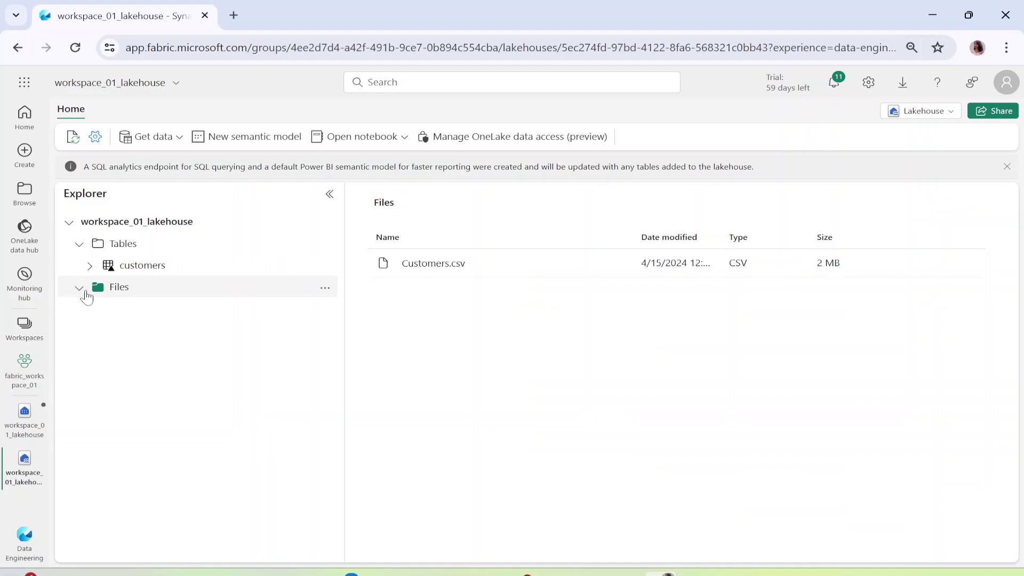
left_click(80, 288)
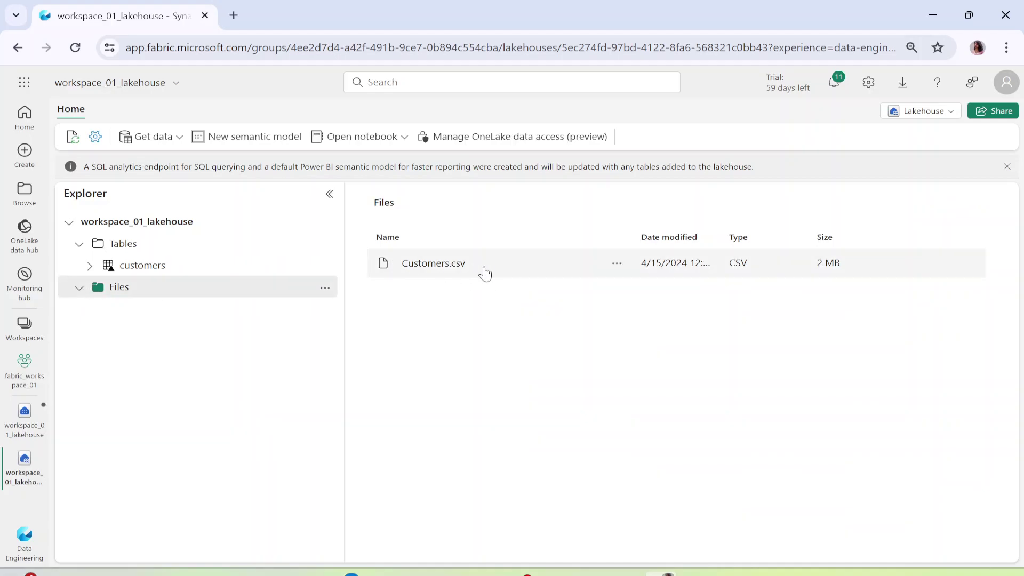
left_click(90, 266)
left_click(90, 266)
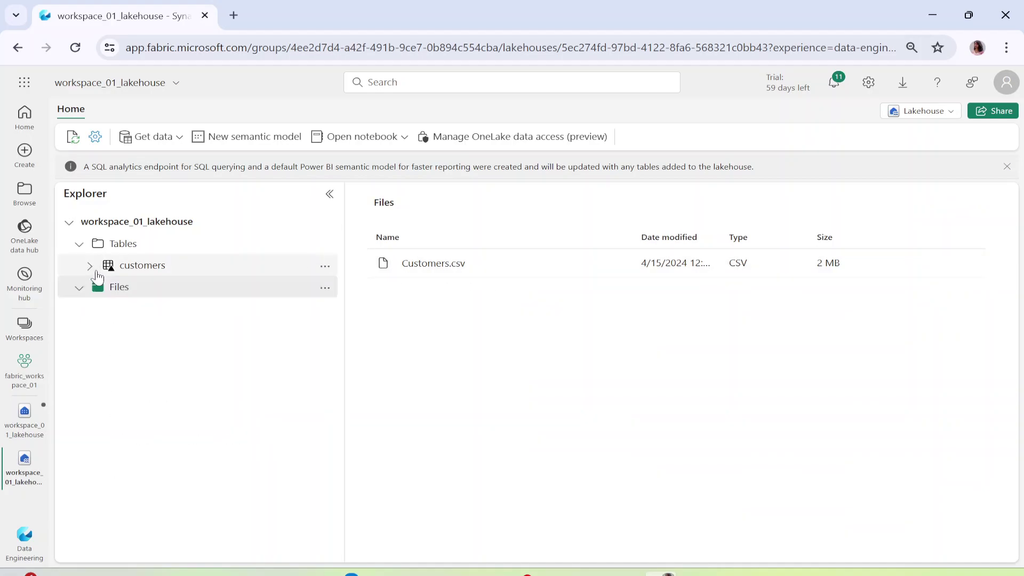
left_click(159, 270)
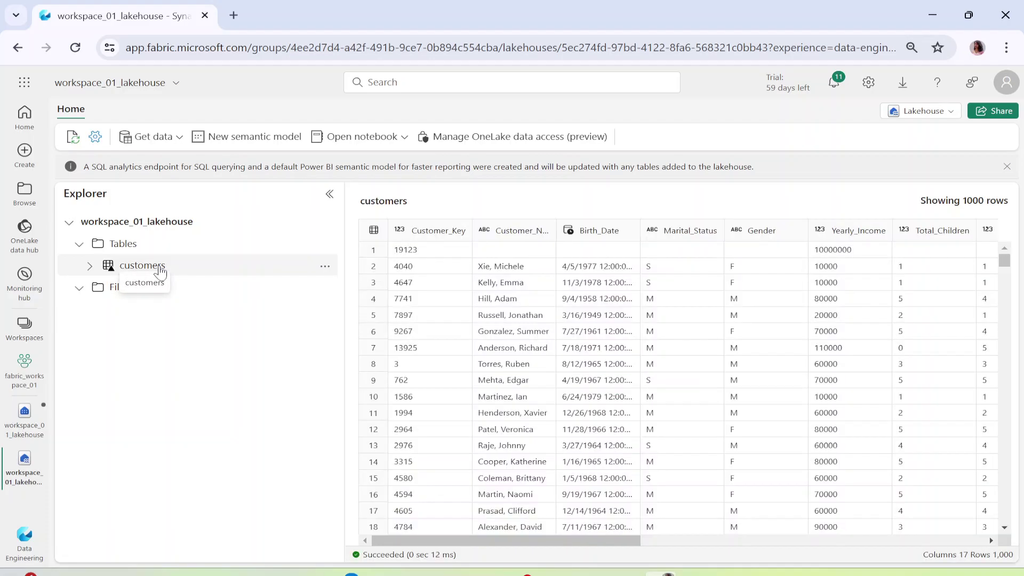